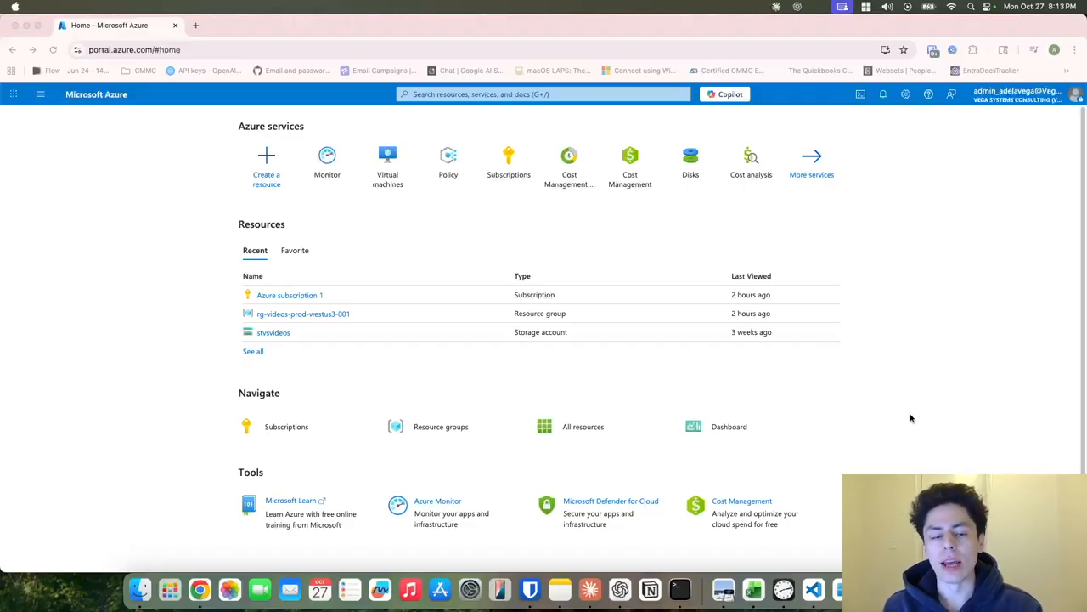
# Find Azure Policy through the 'policy' search and go to its Assignments page.
pyautogui.click(916, 412)
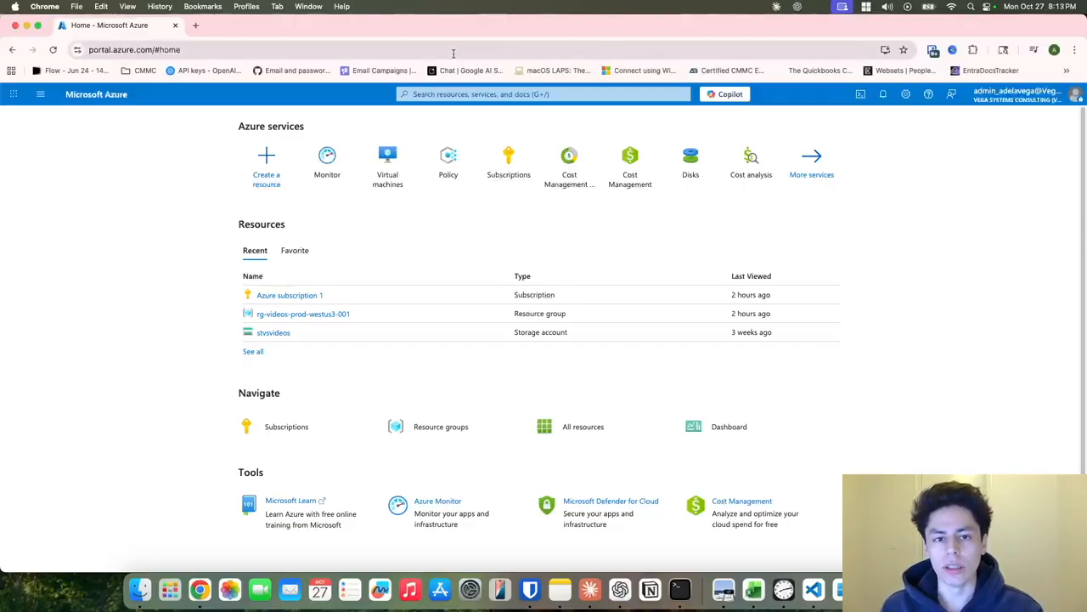
pyautogui.click(492, 93)
pyautogui.write('policy')
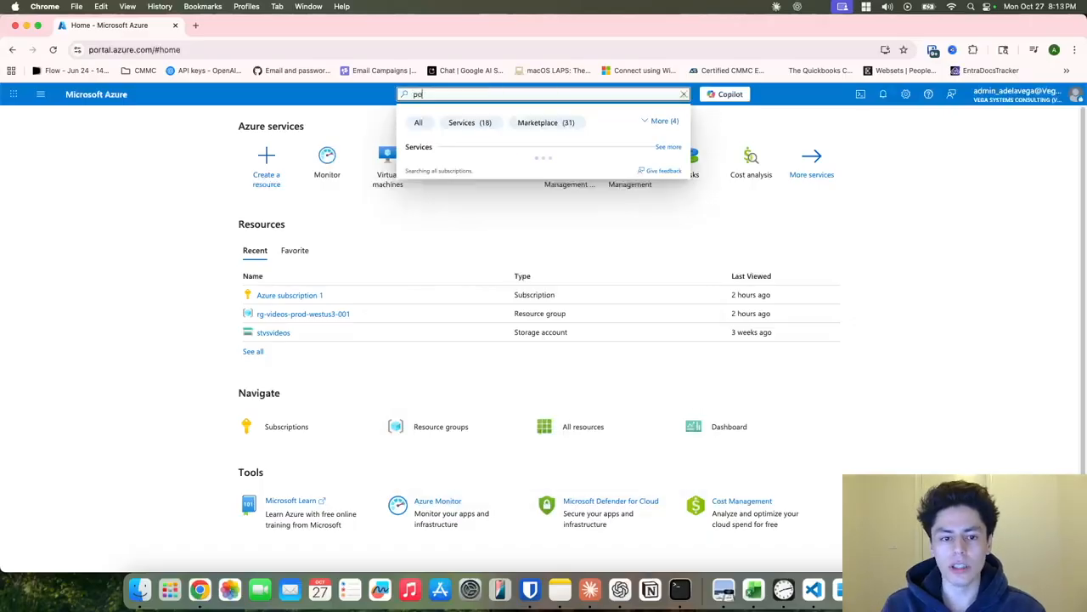
pyautogui.click(428, 169)
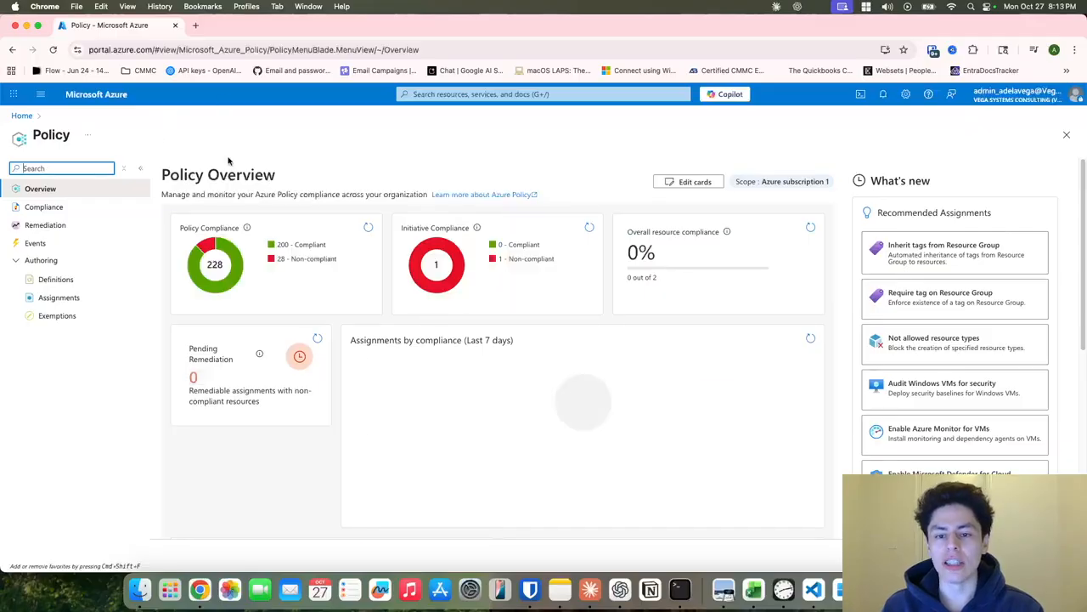
pyautogui.scroll(-2, 456, 303)
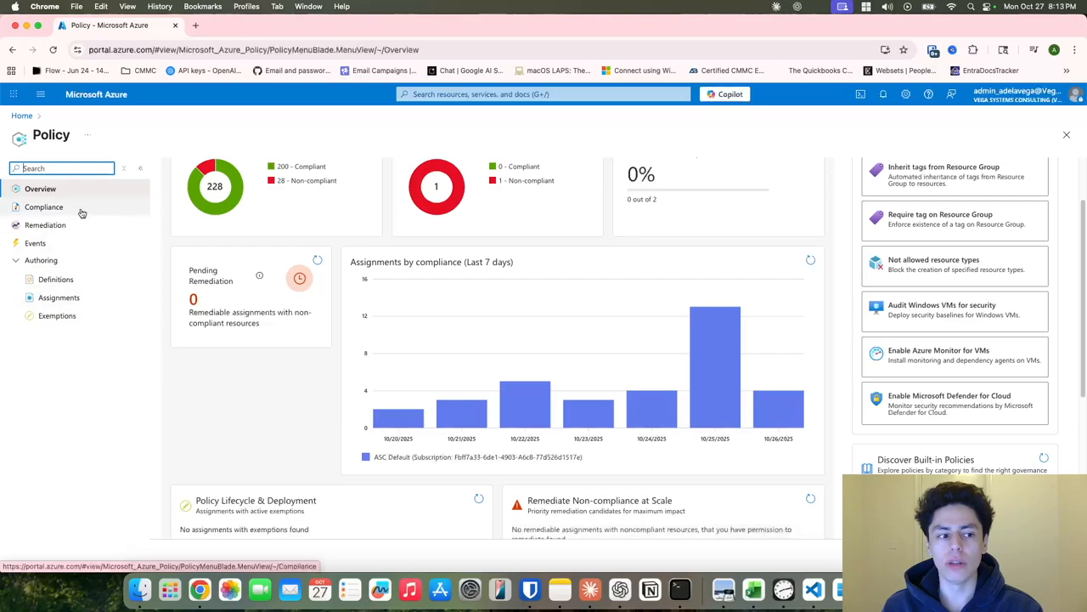
pyautogui.click(80, 297)
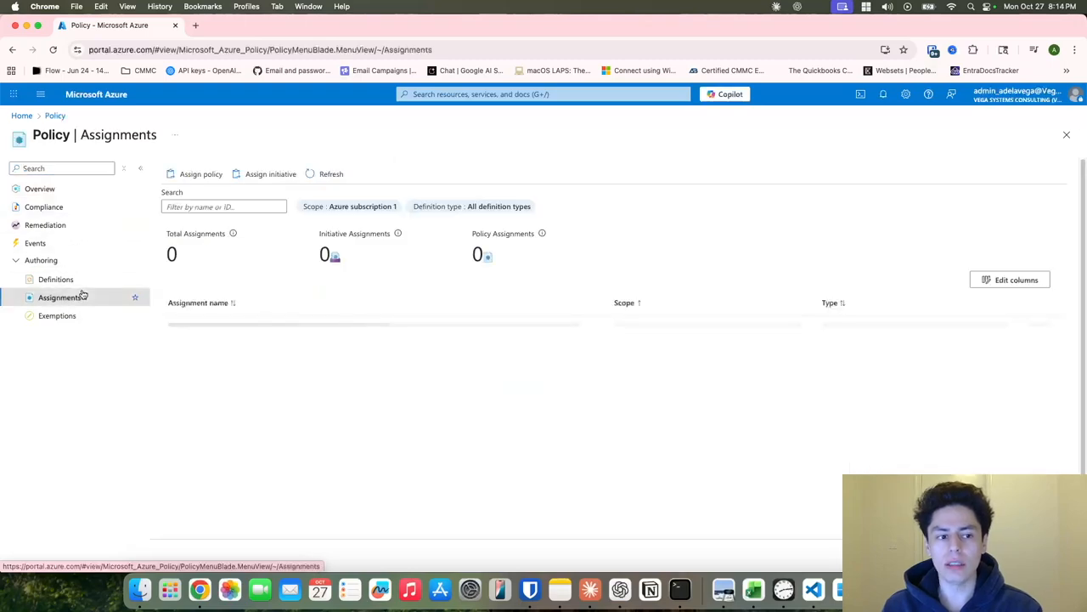
# Start a new policy assignment scoped to all of Azure subscription 1, with no resource group.
pyautogui.click(202, 175)
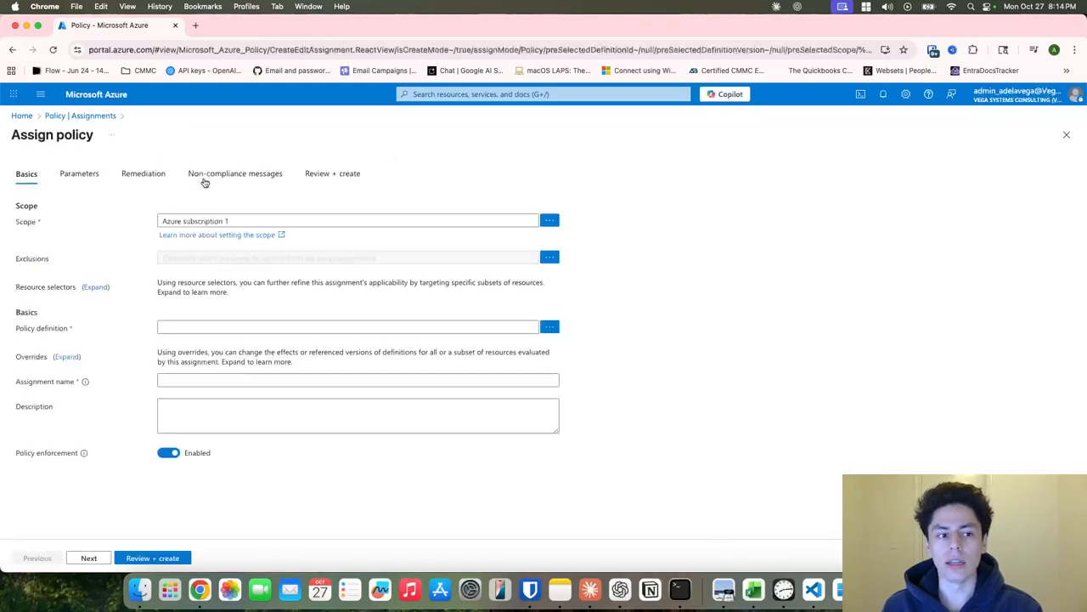
pyautogui.click(549, 221)
pyautogui.click(801, 172)
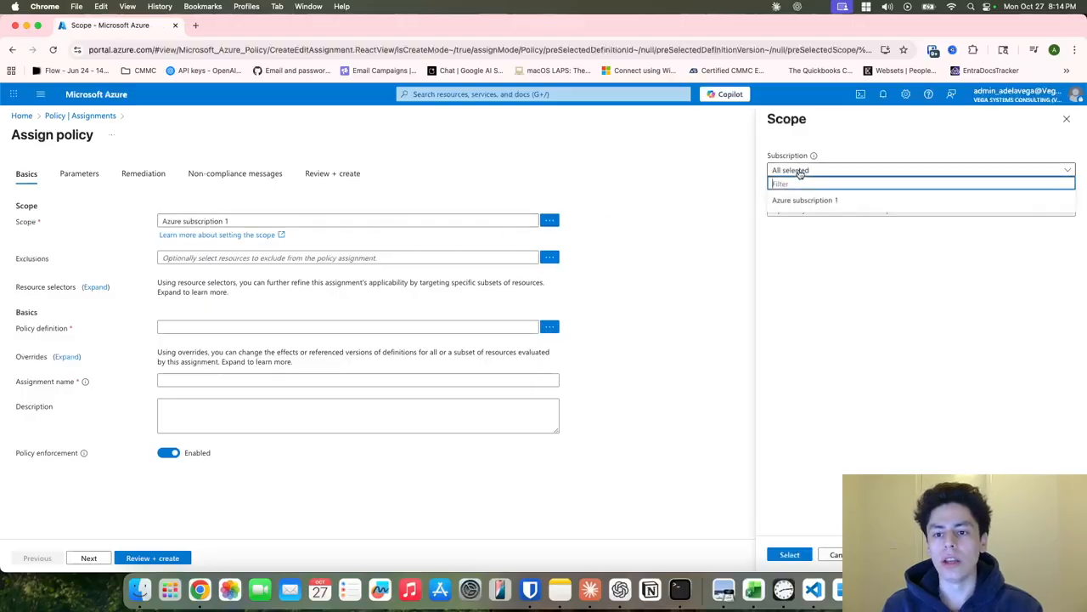
pyautogui.click(811, 201)
pyautogui.click(818, 171)
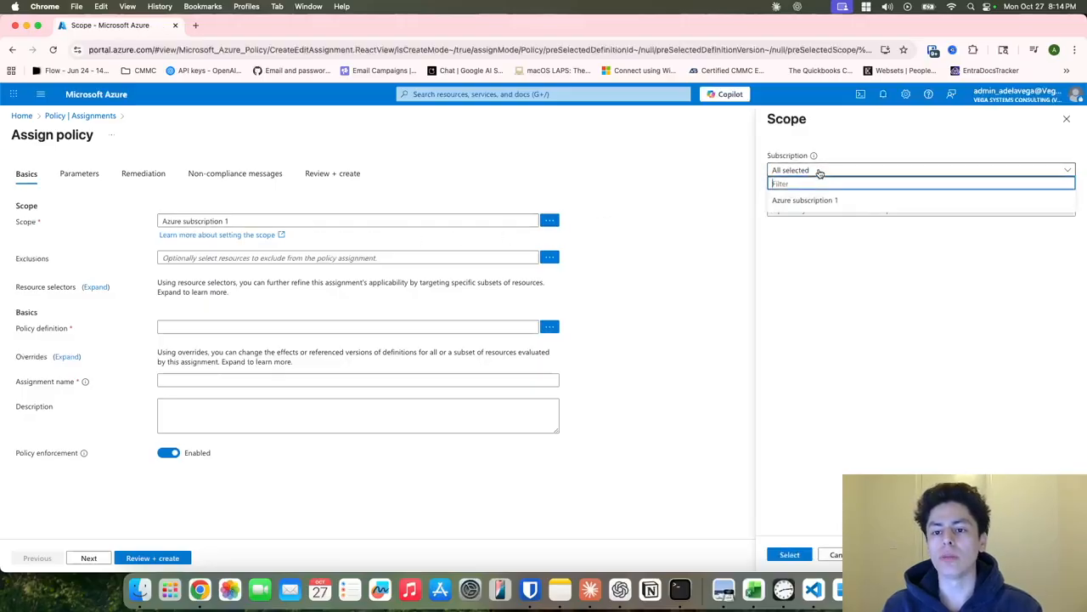
pyautogui.click(844, 305)
pyautogui.click(811, 211)
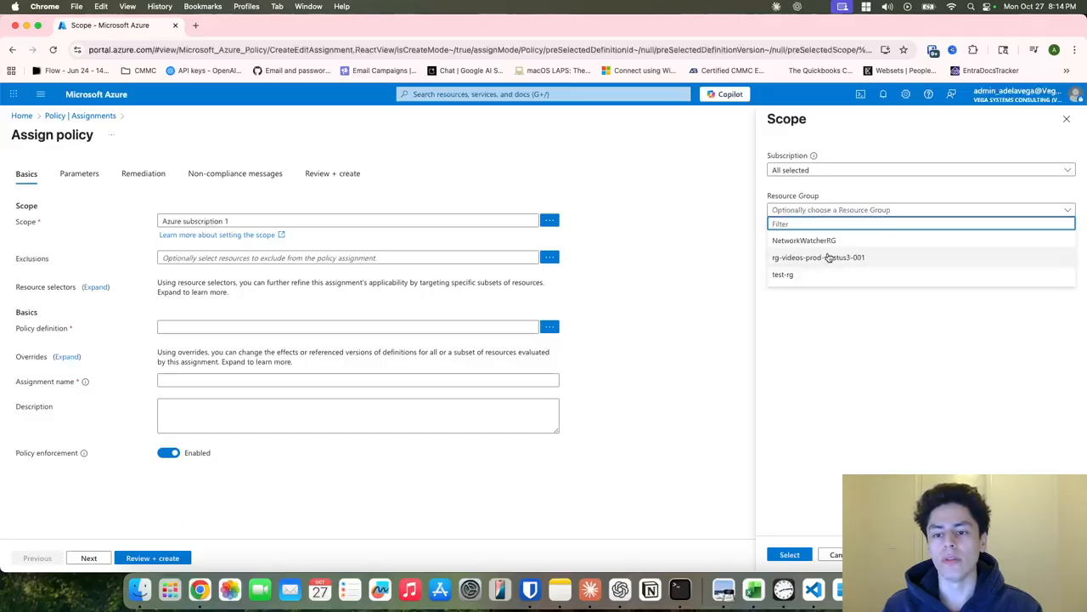
pyautogui.click(856, 361)
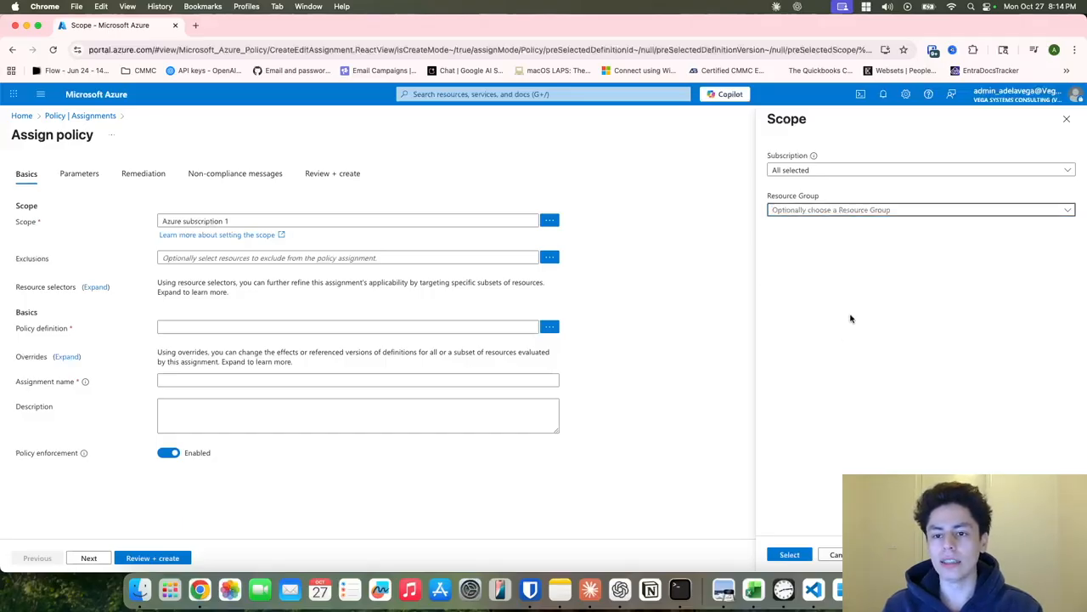
pyautogui.click(792, 557)
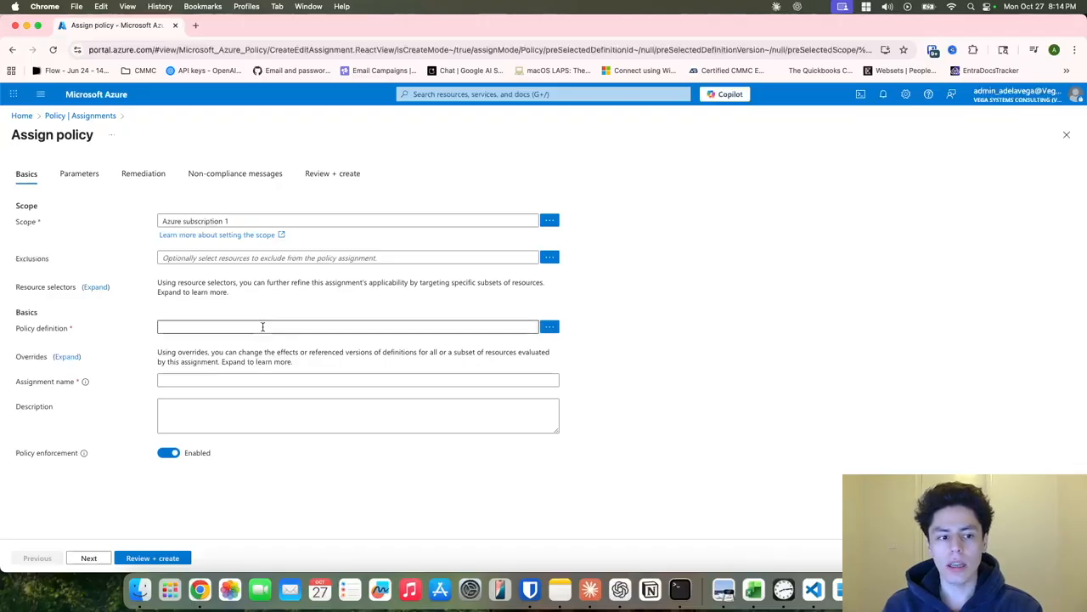
# Leave the assignment's exclusions empty, adding no resource groups.
pyautogui.click(554, 258)
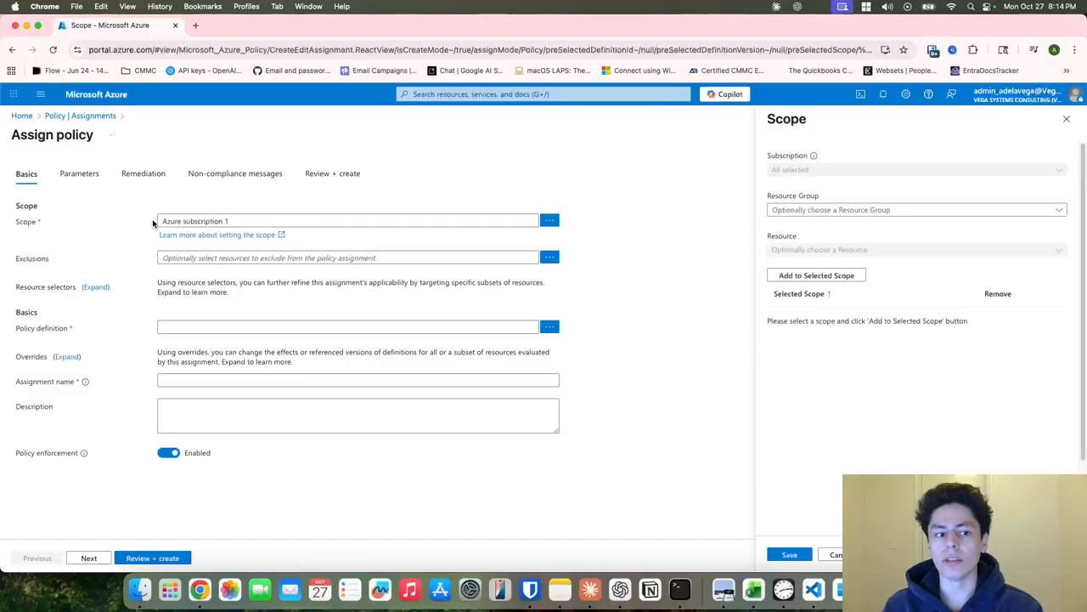
pyautogui.click(874, 210)
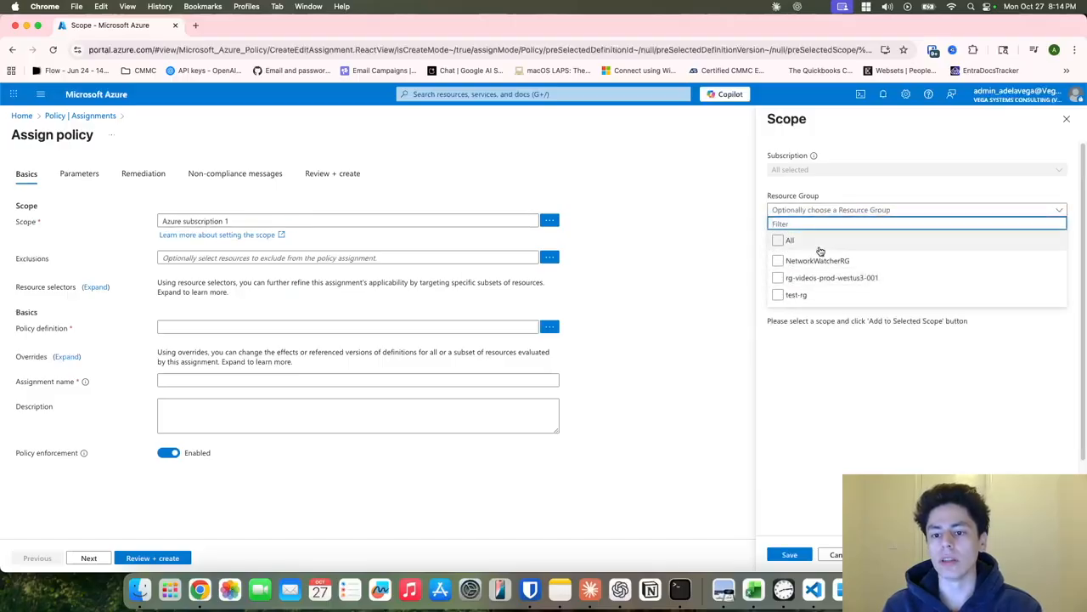
pyautogui.click(924, 389)
pyautogui.click(834, 554)
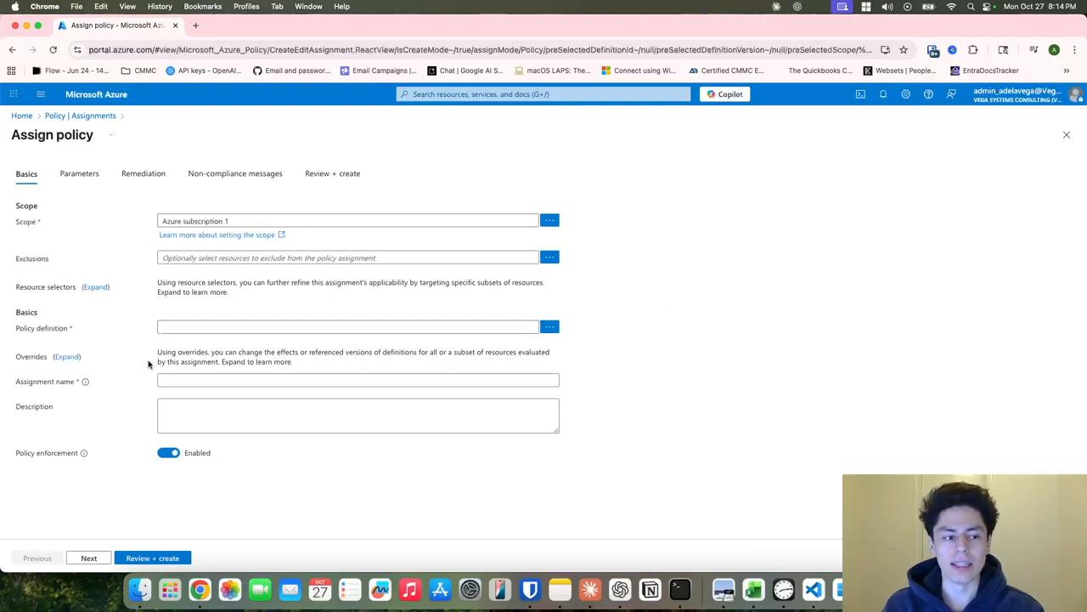
# Search the definitions for 'tag' and add 'Require a tag on resources' to the assignment.
pyautogui.click(550, 327)
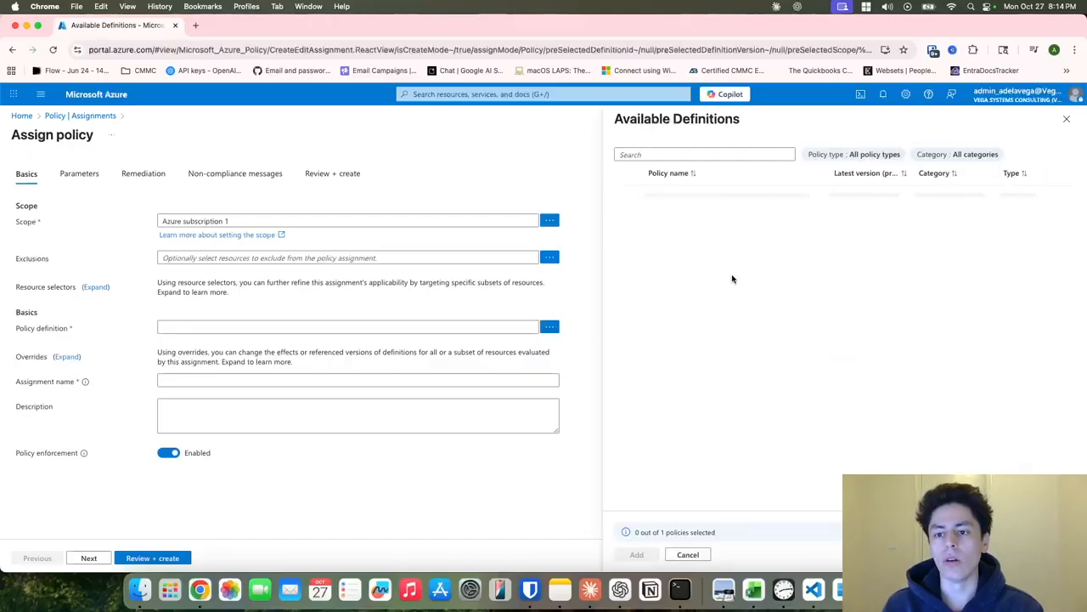
pyautogui.click(718, 155)
pyautogui.write('tagging')
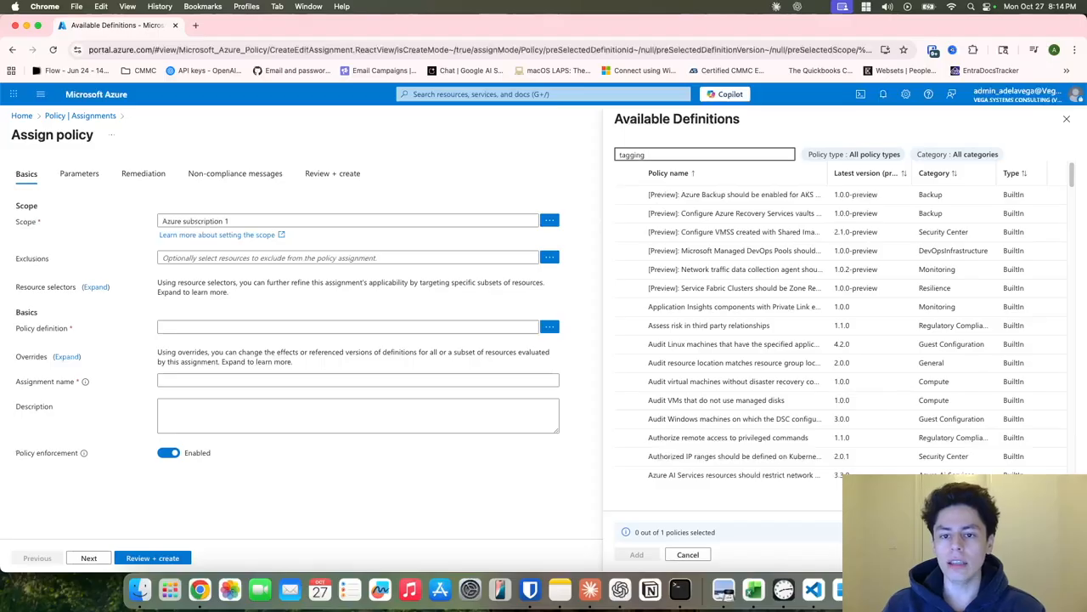
pyautogui.press('BackSpace')
pyautogui.press('BackSpace')
pyautogui.press('BackSpace')
pyautogui.press('BackSpace')
pyautogui.scroll(-5, 728, 408)
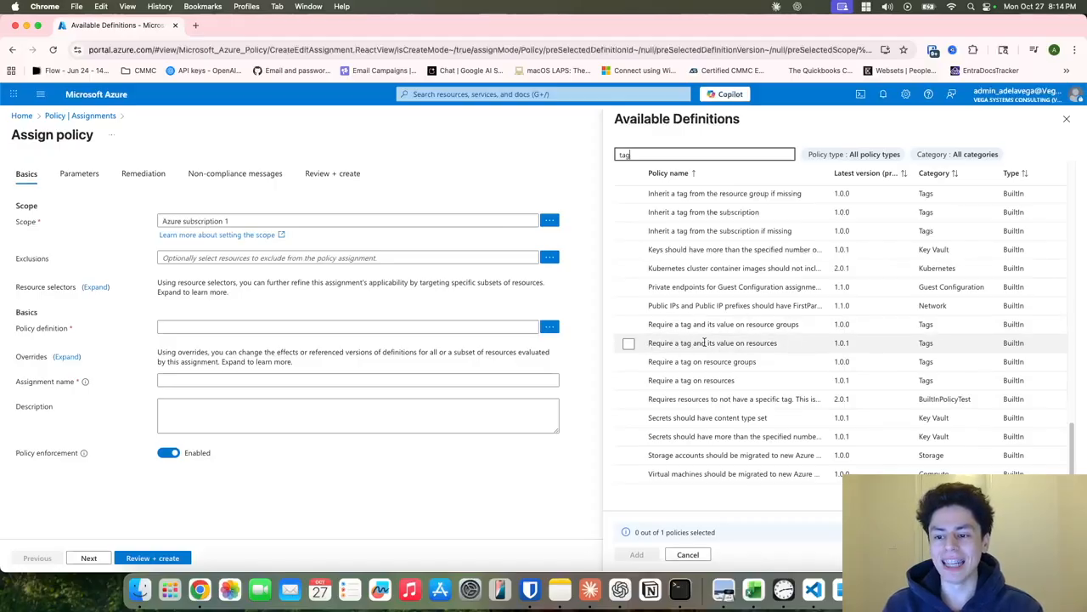
pyautogui.click(629, 381)
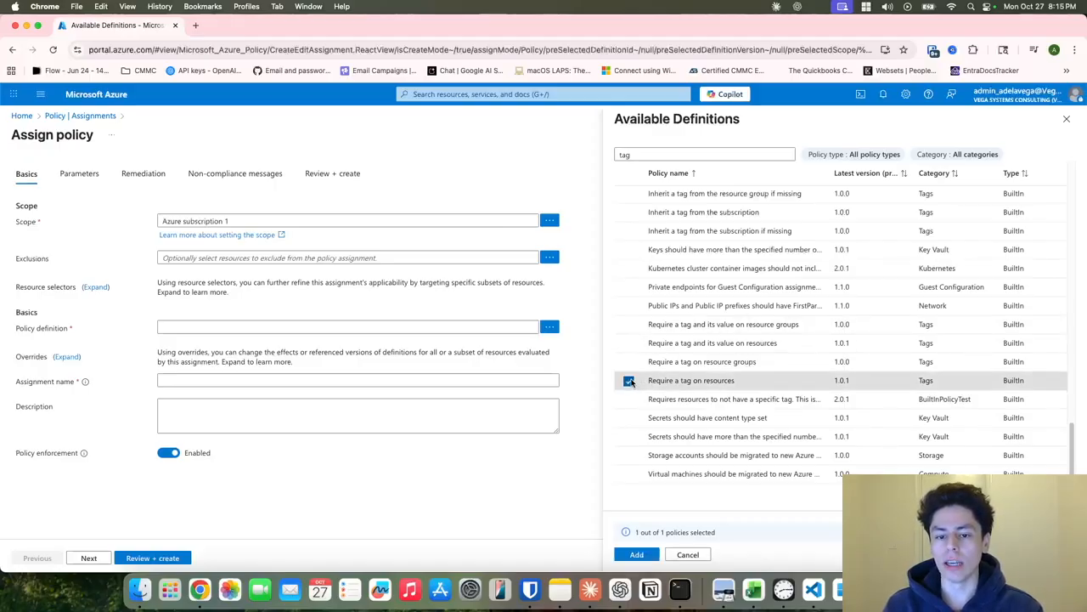
pyautogui.click(644, 557)
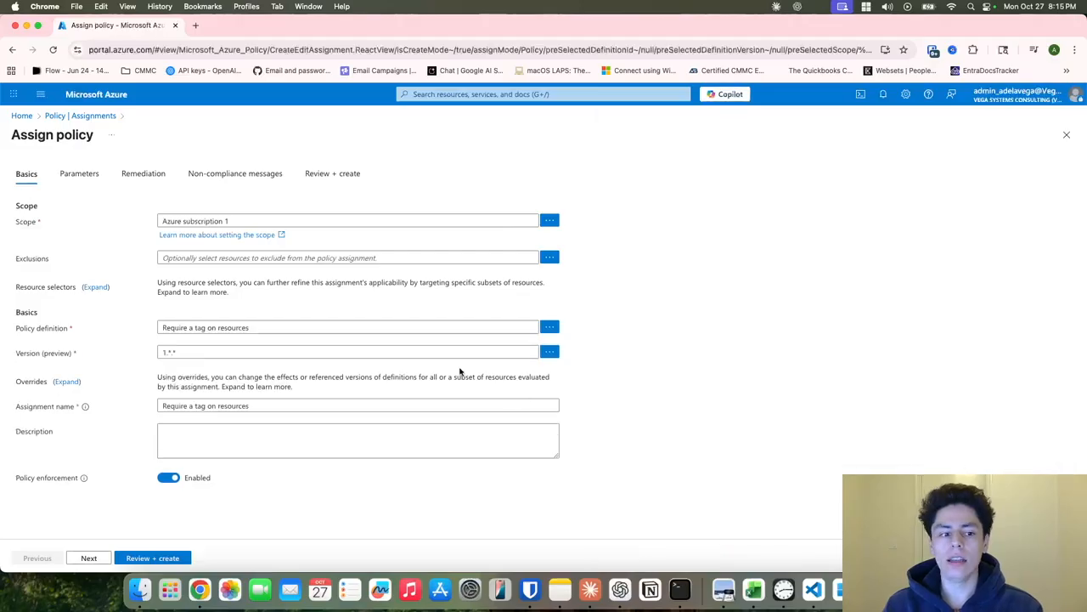
# Insert CreatedBy into the assignment name, making it 'Require a CreatedBy tag on resources'.
pyautogui.tripleClick(253, 405)
pyautogui.click(211, 421)
pyautogui.click(197, 407)
pyautogui.write('CreatedBy')
# Write a description requiring users to create a CreatedBy tag to trace ownership.
pyautogui.click(281, 439)
pyautogui.write('Requires the user to')
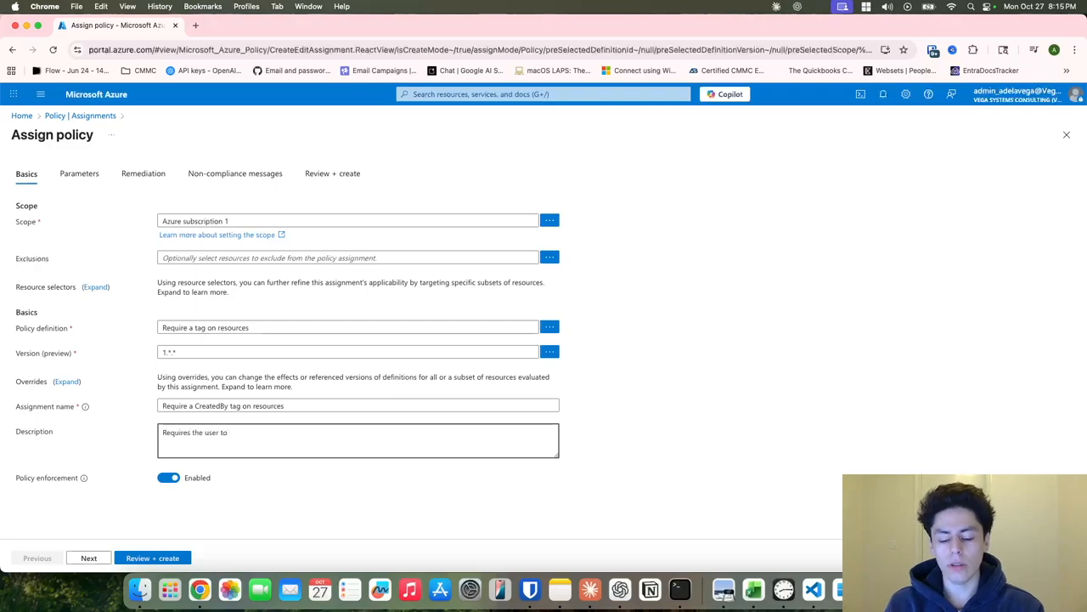
pyautogui.write(' create a tag')
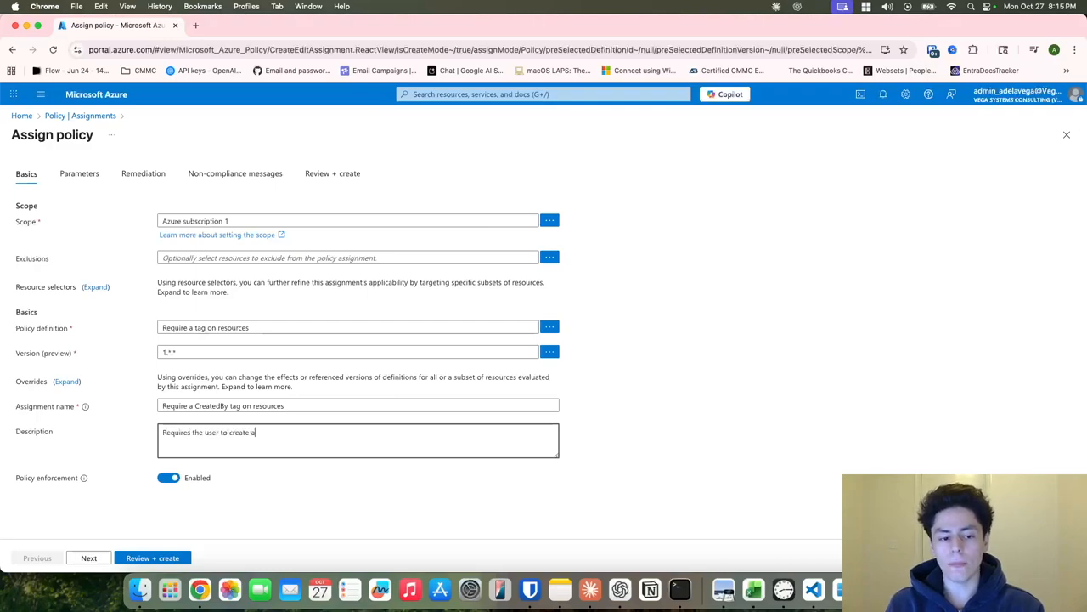
pyautogui.press('BackSpace')
pyautogui.press('BackSpace')
pyautogui.press('BackSpace')
pyautogui.write('Cre')
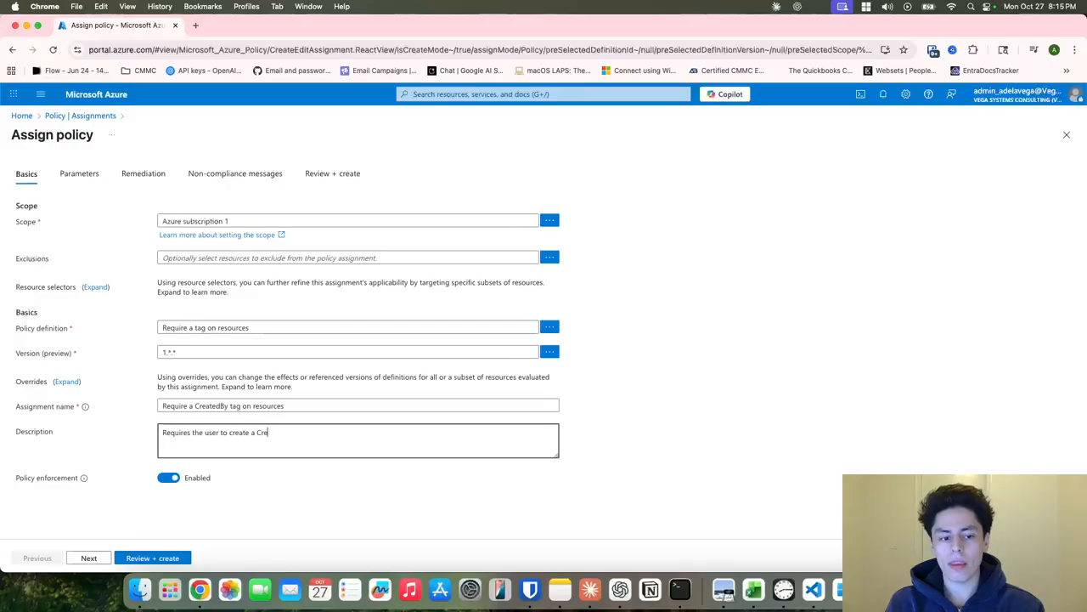
pyautogui.write('atedBy tag to ')
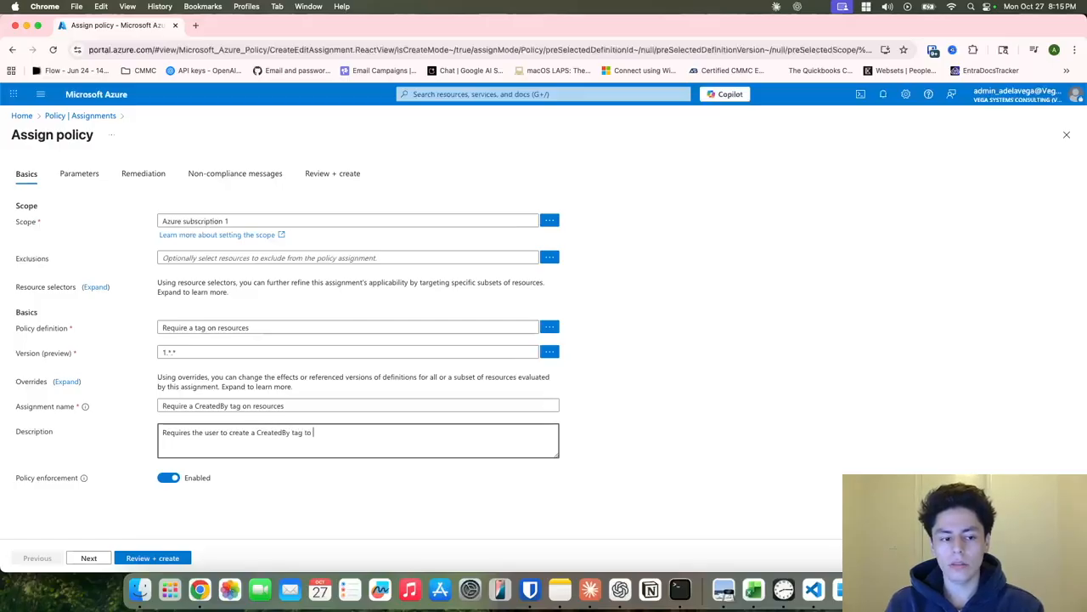
pyautogui.write('trace ownership.')
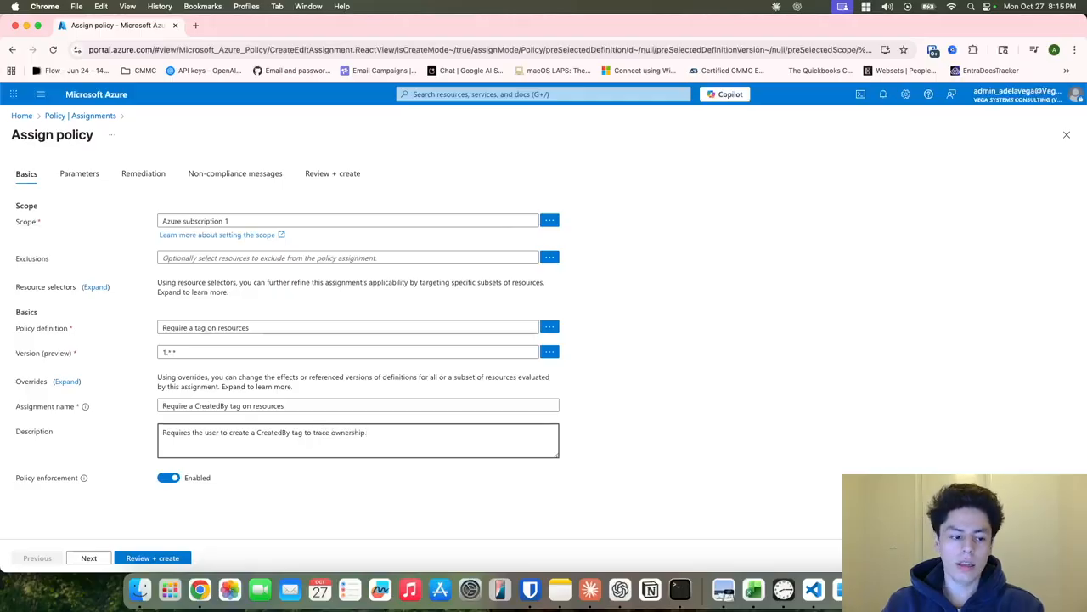
pyautogui.click(714, 461)
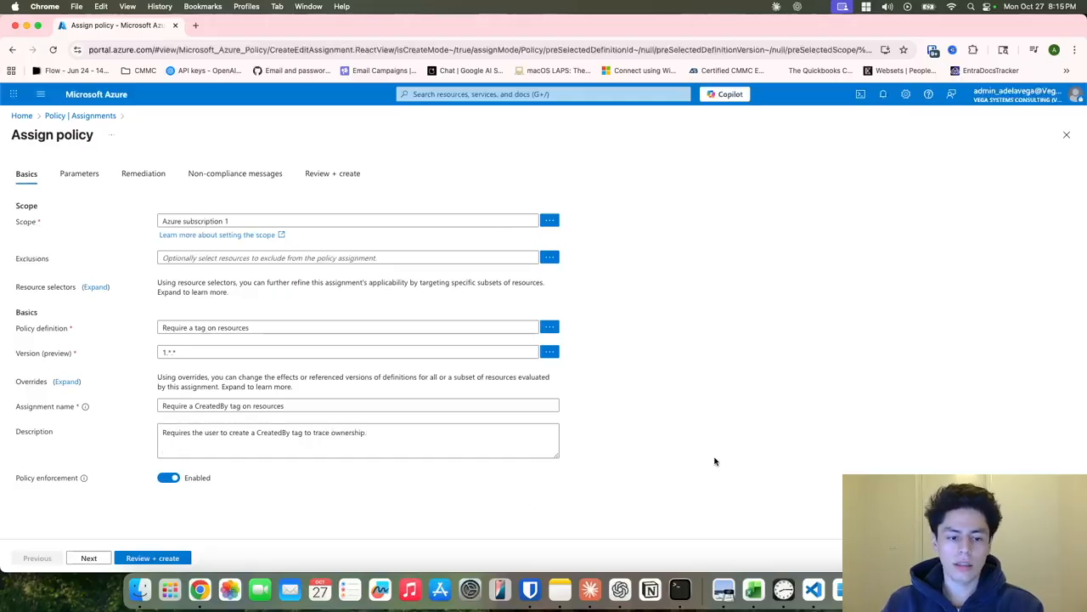
# Check the description by highlighting the word CreatedBy in it.
pyautogui.tripleClick(299, 439)
pyautogui.doubleClick(274, 432)
pyautogui.click(487, 454)
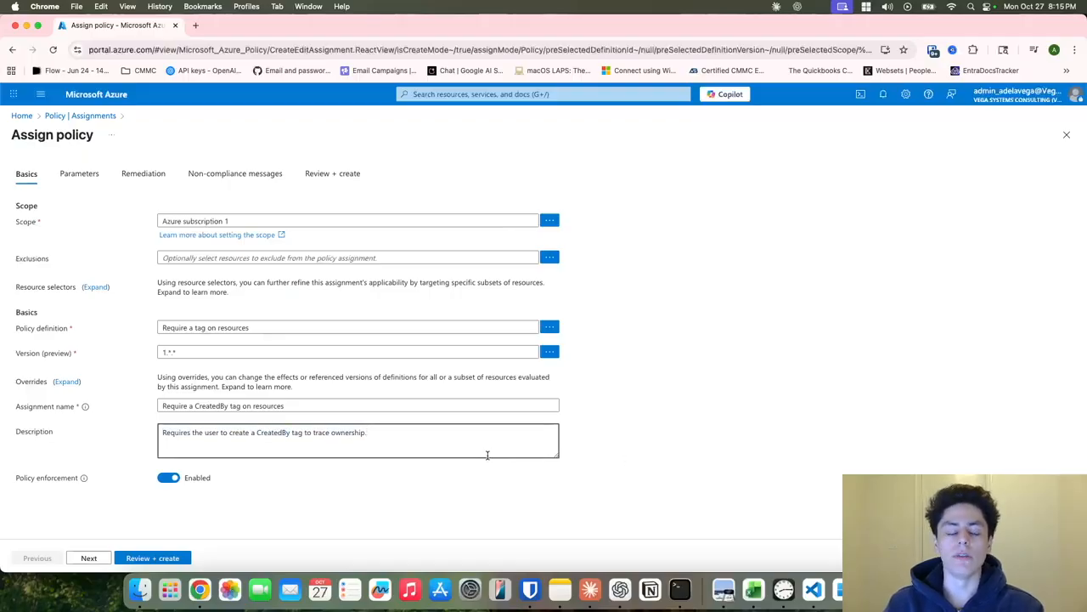
pyautogui.doubleClick(273, 434)
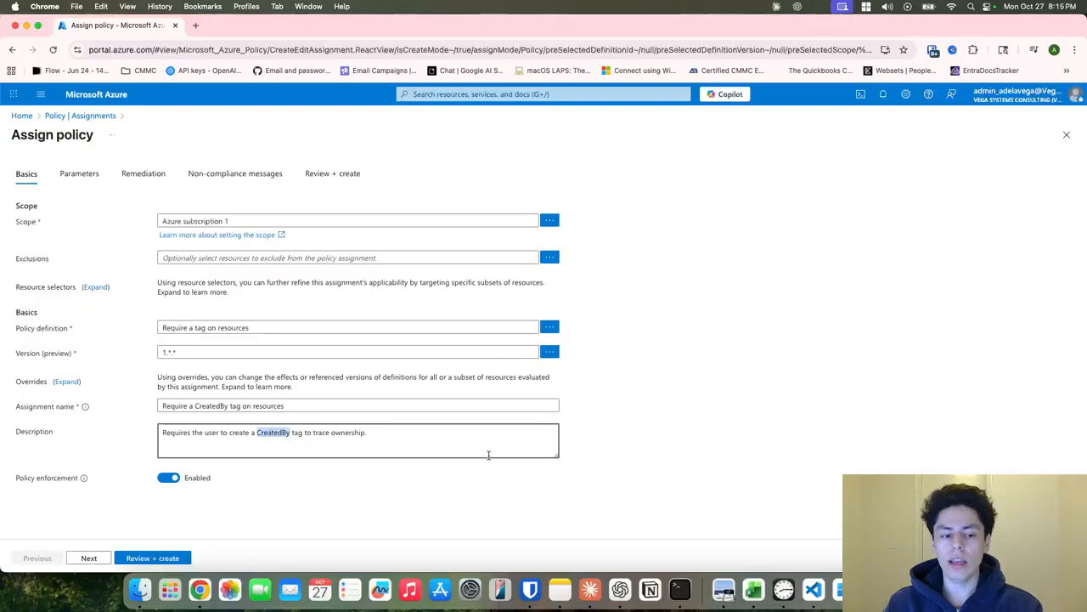
pyautogui.click(278, 433)
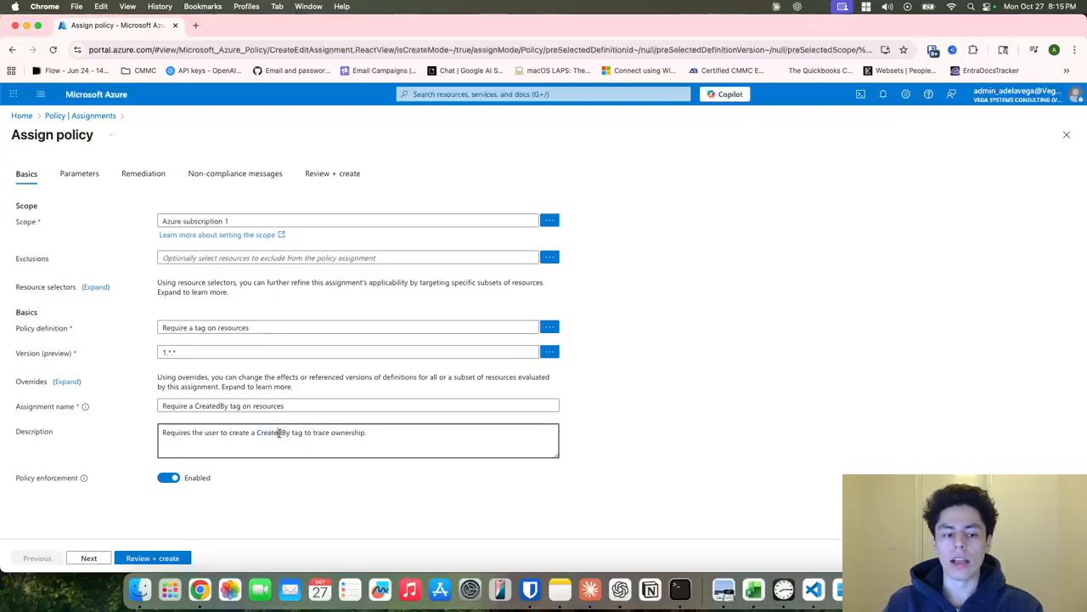
pyautogui.doubleClick(278, 433)
pyautogui.click(379, 433)
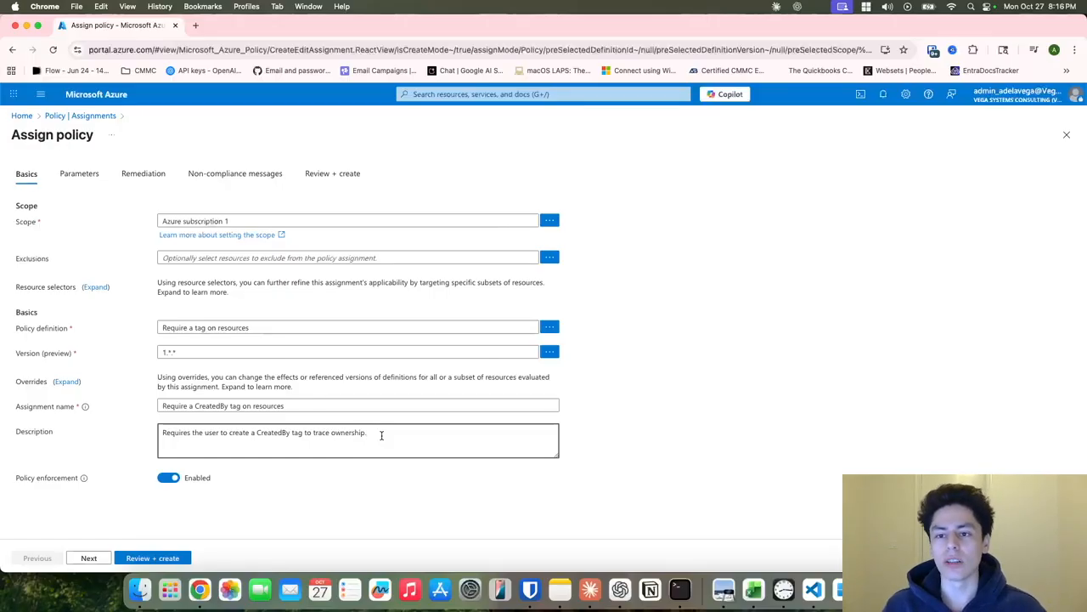
pyautogui.doubleClick(284, 433)
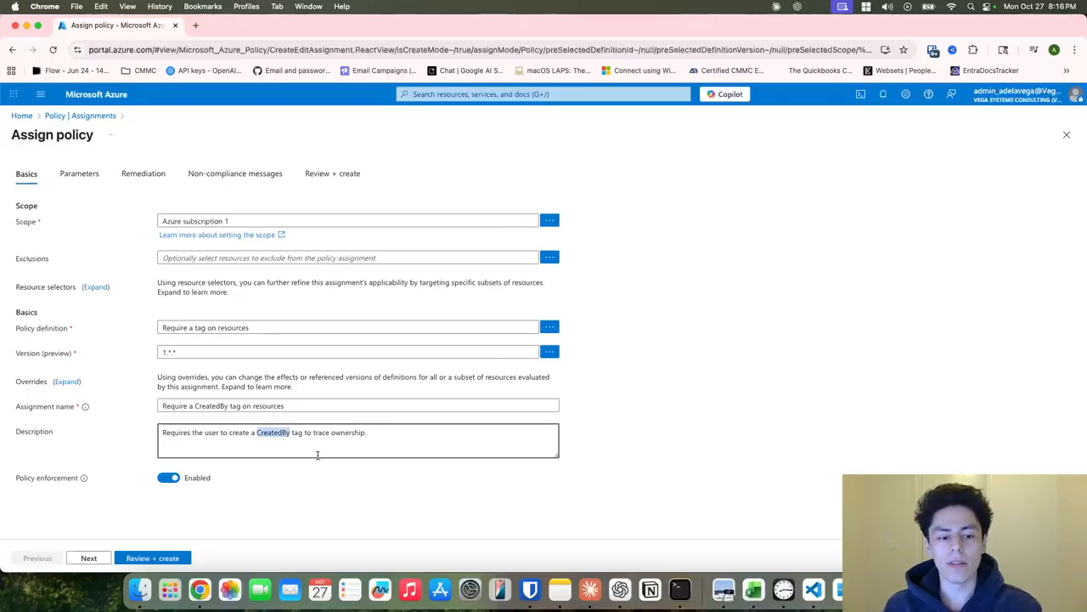
pyautogui.click(465, 431)
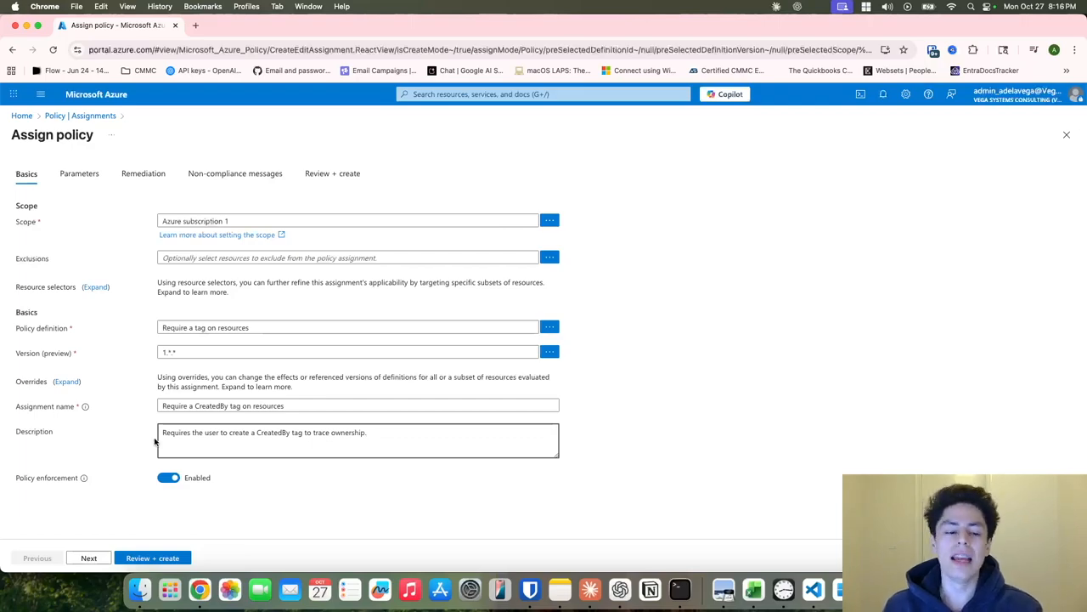
pyautogui.doubleClick(270, 432)
pyautogui.click(242, 529)
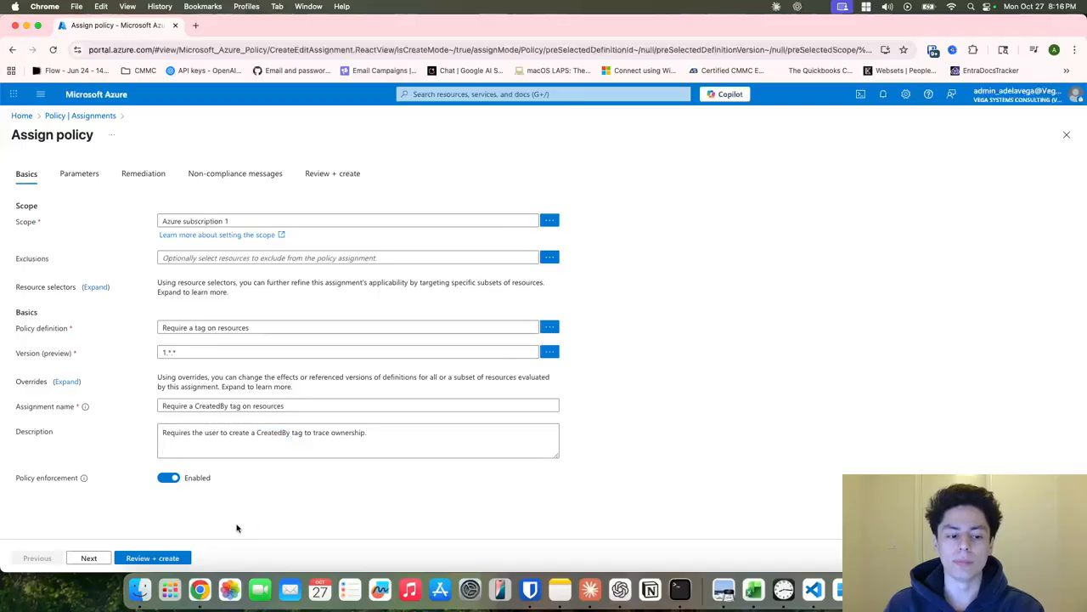
# Set the policy's Tag Name parameter to CreatedBy.
pyautogui.click(89, 558)
pyautogui.click(185, 244)
pyautogui.write('CreatedBy')
pyautogui.click(372, 308)
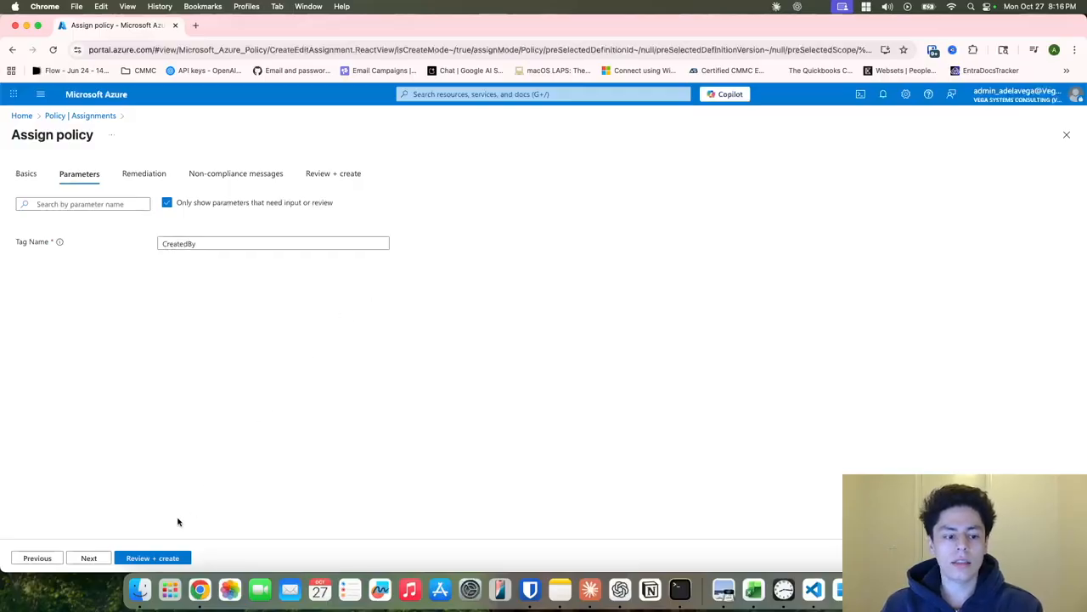
# Review the remediation settings, leaving no managed identity to be created.
pyautogui.click(89, 557)
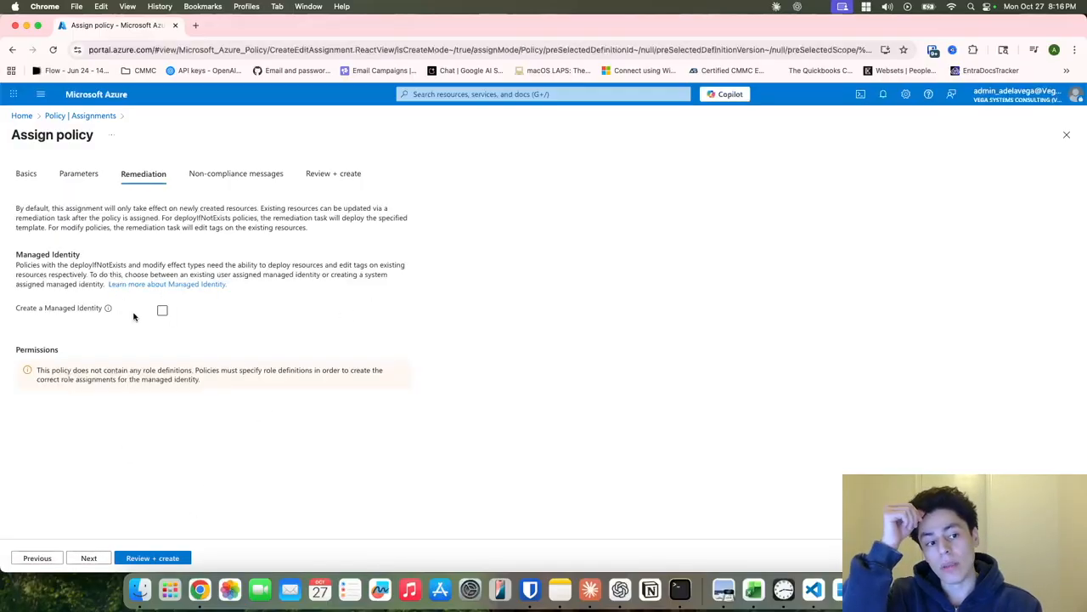
pyautogui.doubleClick(171, 227)
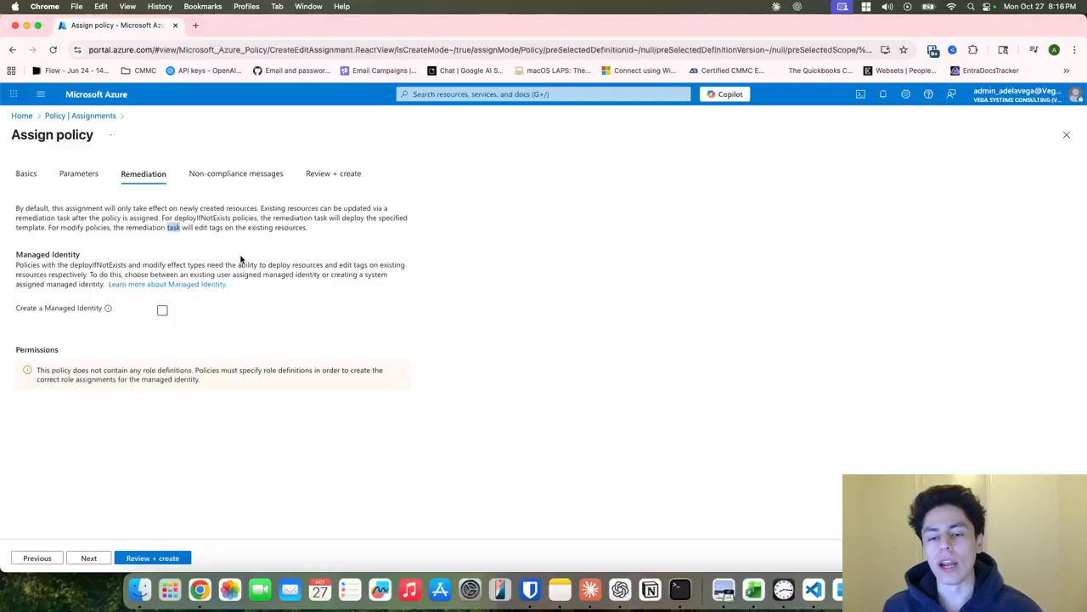
pyautogui.click(42, 177)
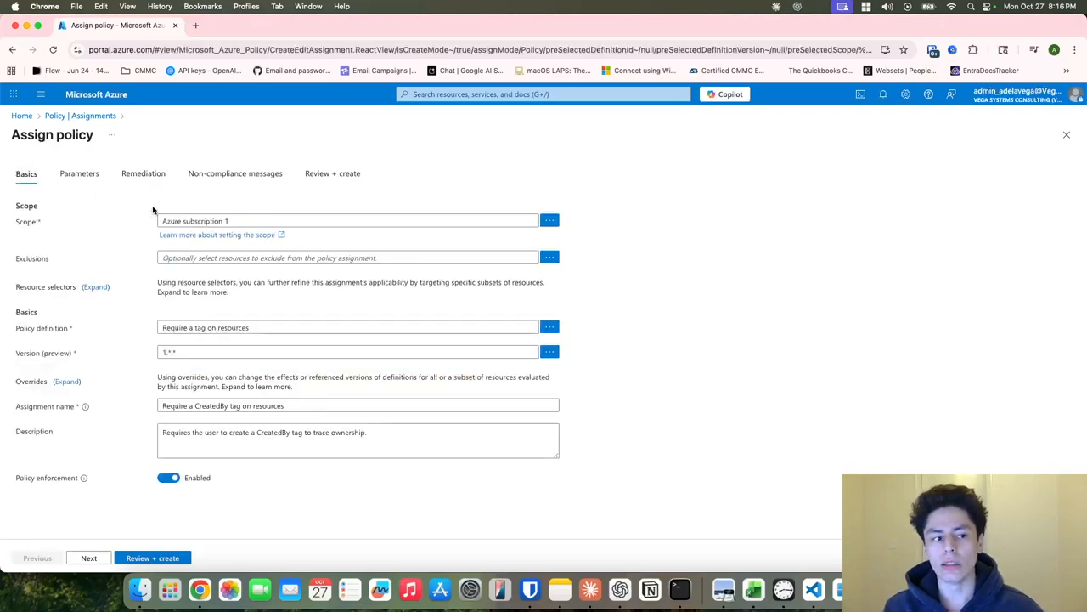
pyautogui.click(143, 173)
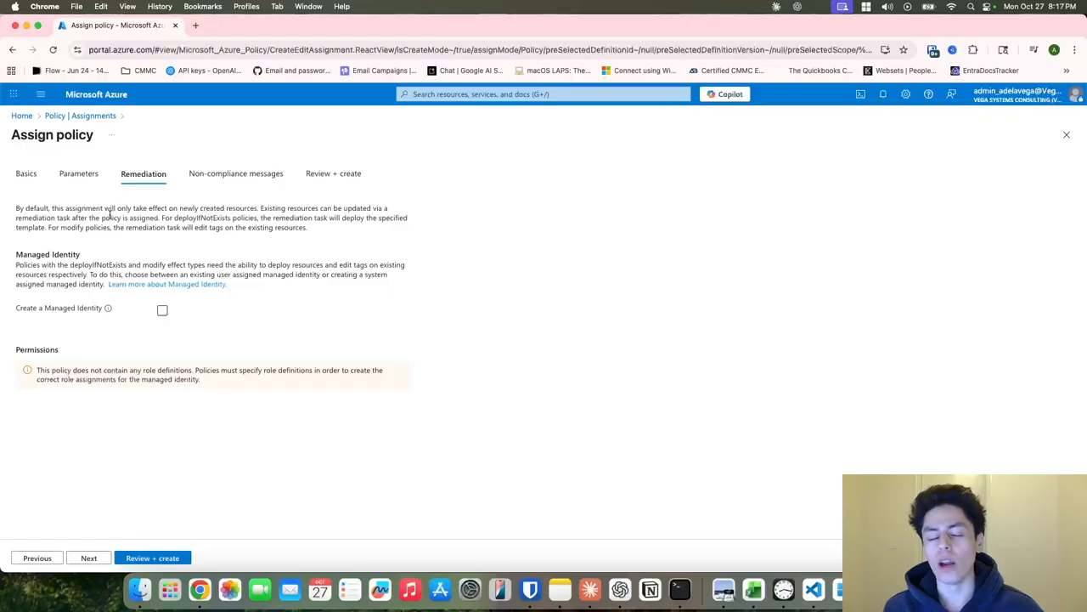
# Begin replacing CreatedBy in the assignment name with 'environemnt'.
pyautogui.click(88, 182)
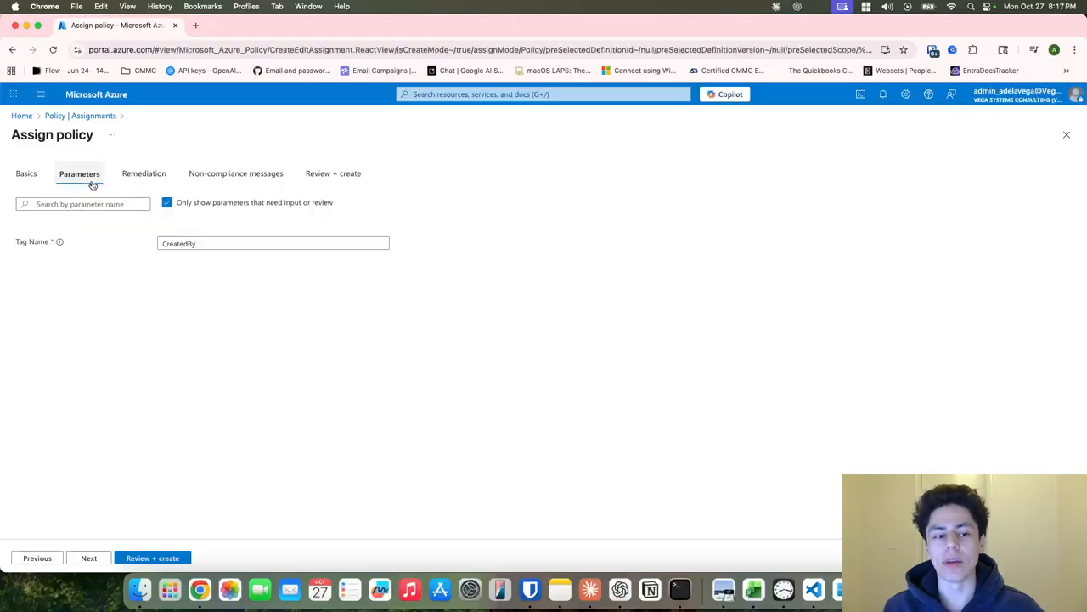
pyautogui.click(198, 246)
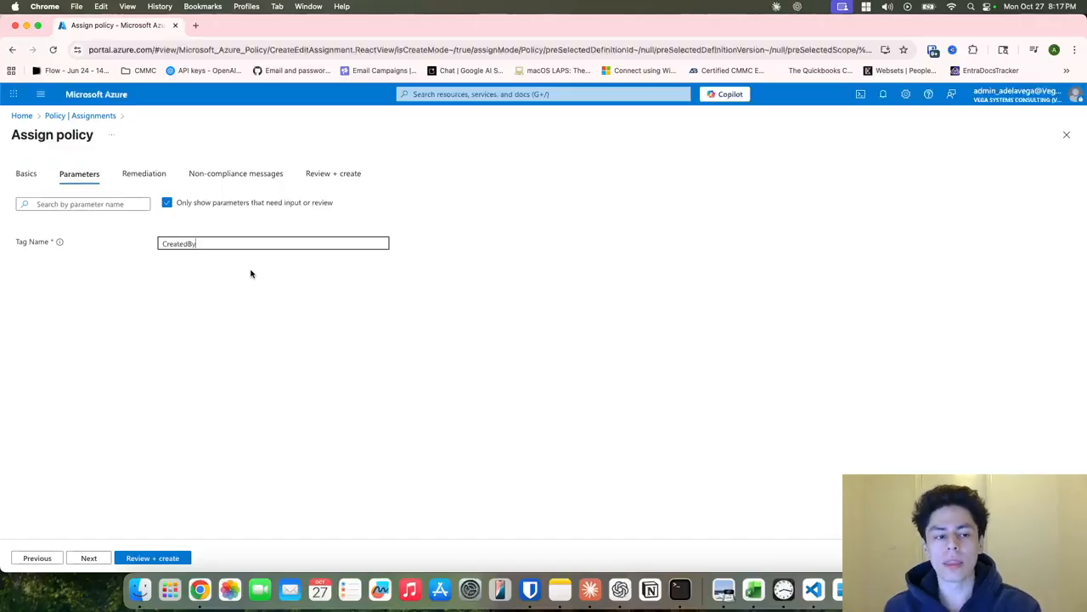
pyautogui.click(27, 173)
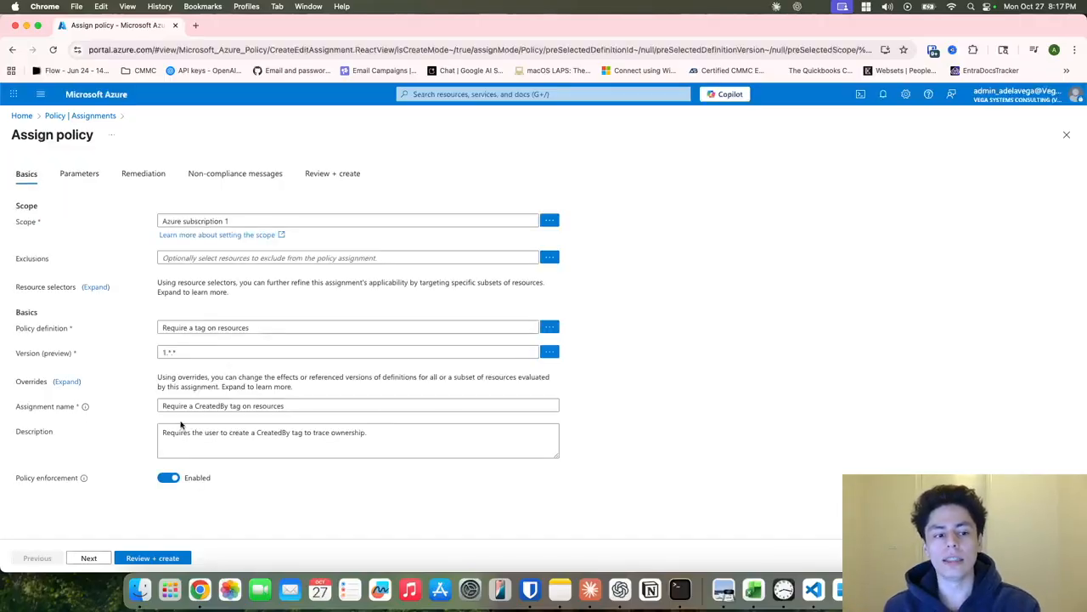
pyautogui.doubleClick(212, 406)
pyautogui.write('environemnt')
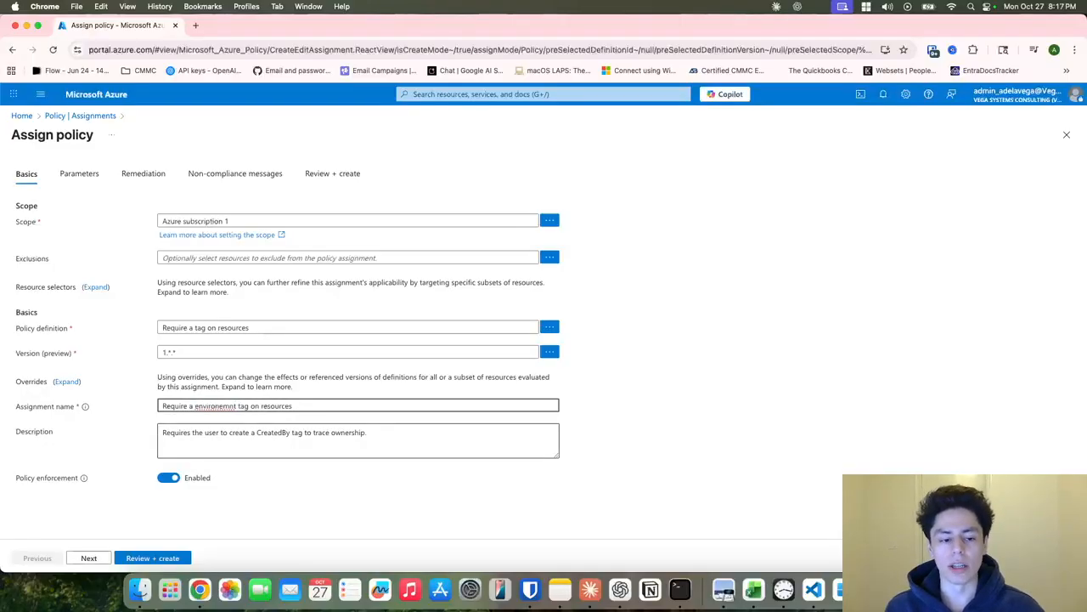
# Change the Tag Name parameter from CreatedBy to environment.
pyautogui.click(102, 176)
pyautogui.doubleClick(200, 244)
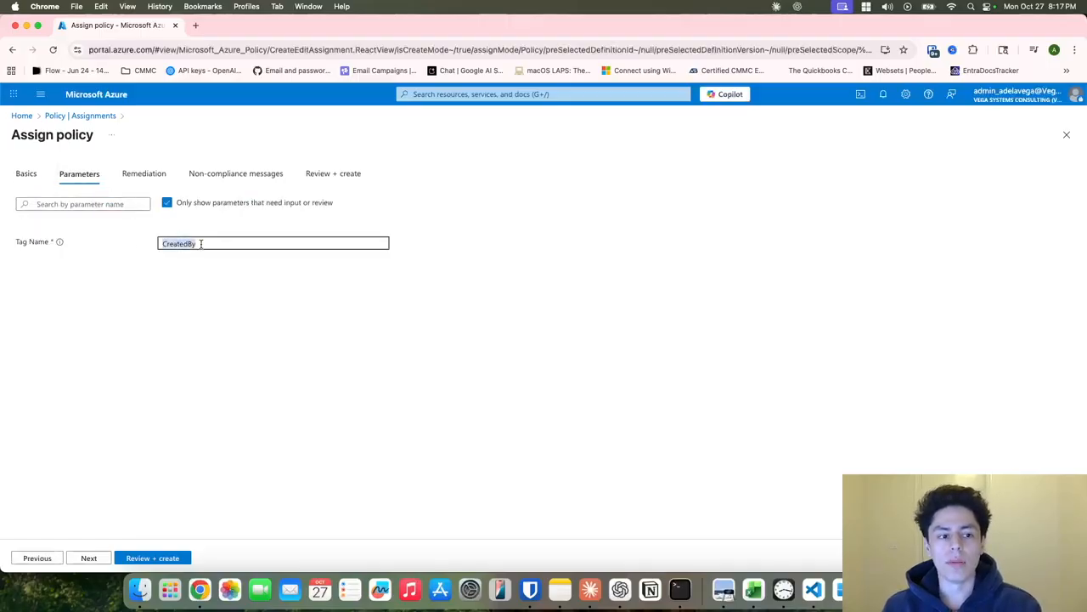
pyautogui.write('environment')
pyautogui.click(380, 402)
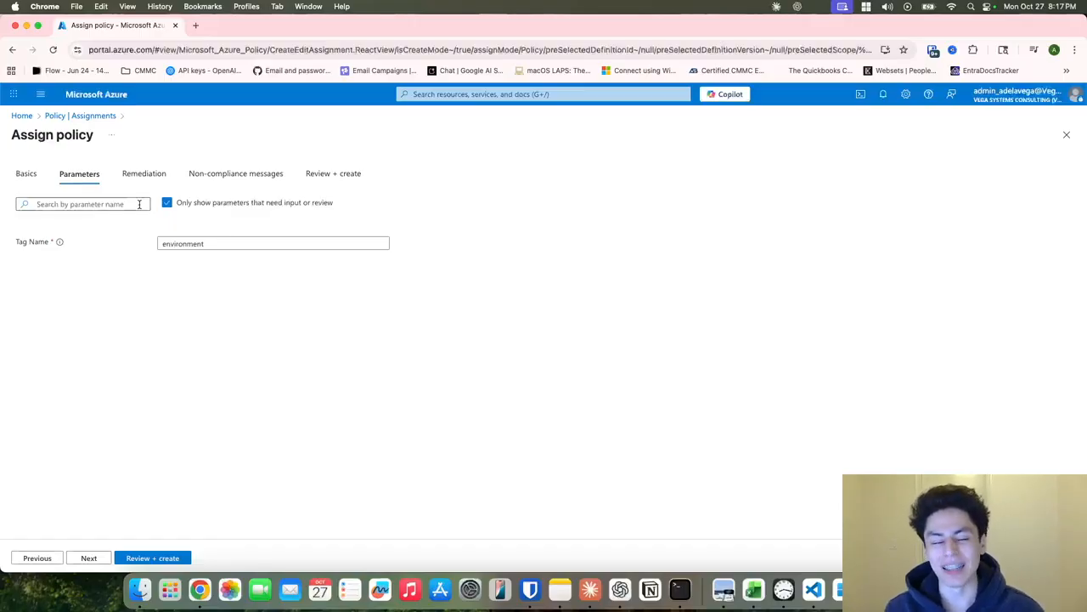
pyautogui.click(210, 244)
pyautogui.doubleClick(184, 244)
pyautogui.click(352, 329)
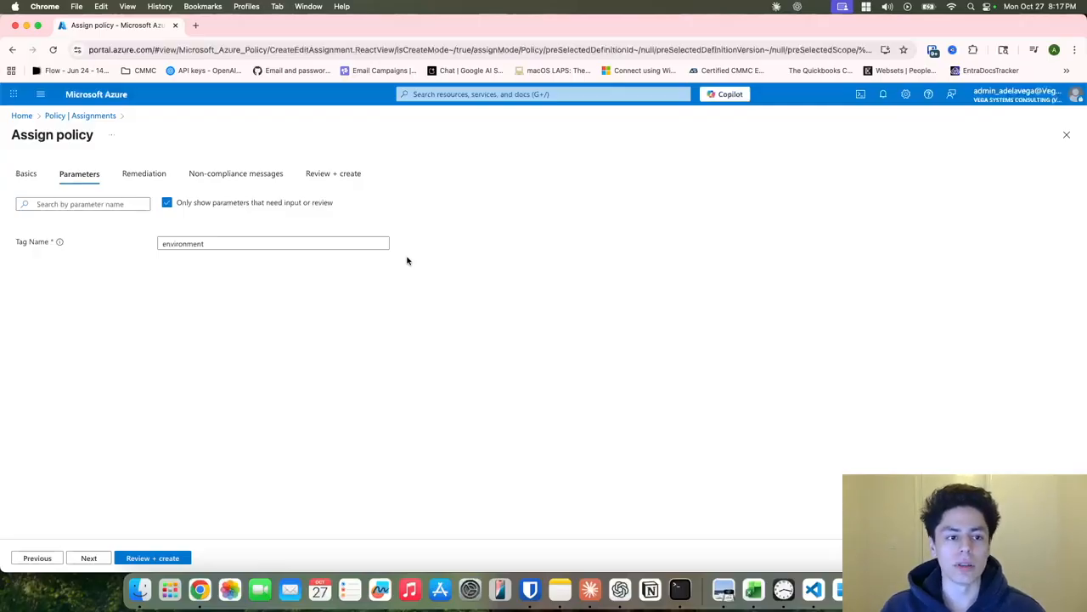
pyautogui.click(140, 175)
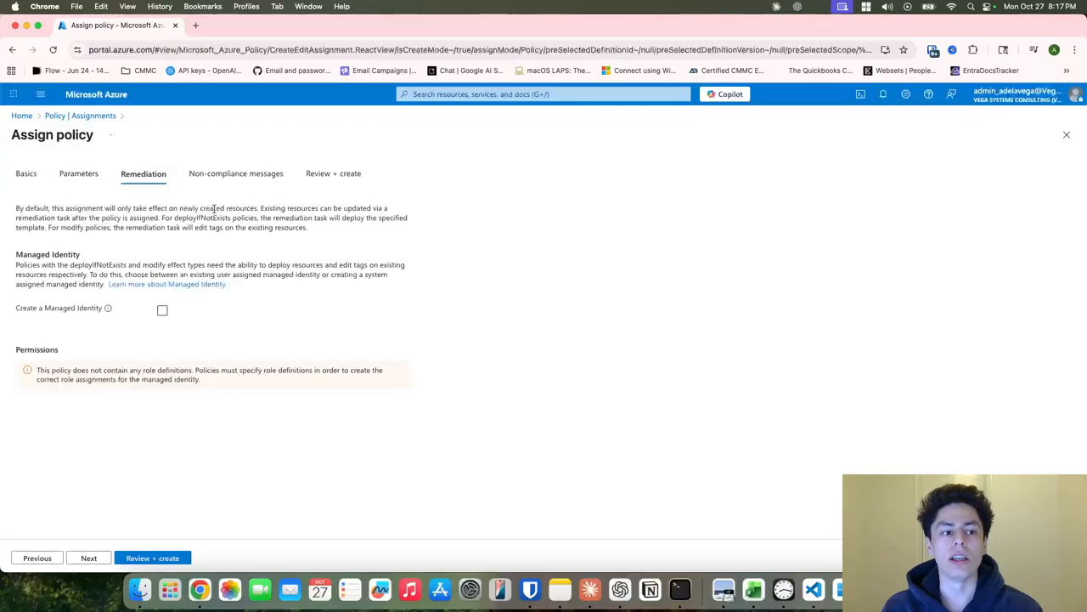
pyautogui.click(76, 180)
pyautogui.click(27, 173)
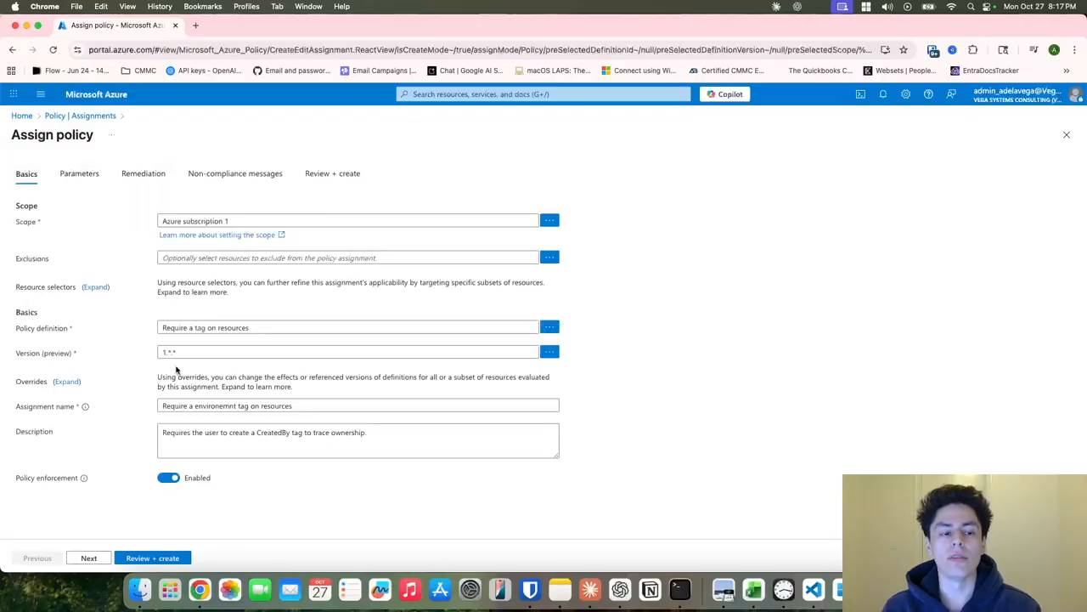
# Put CreatedBy back in place of the misspelled environment in the assignment name.
pyautogui.doubleClick(214, 405)
pyautogui.write('CreatedBy')
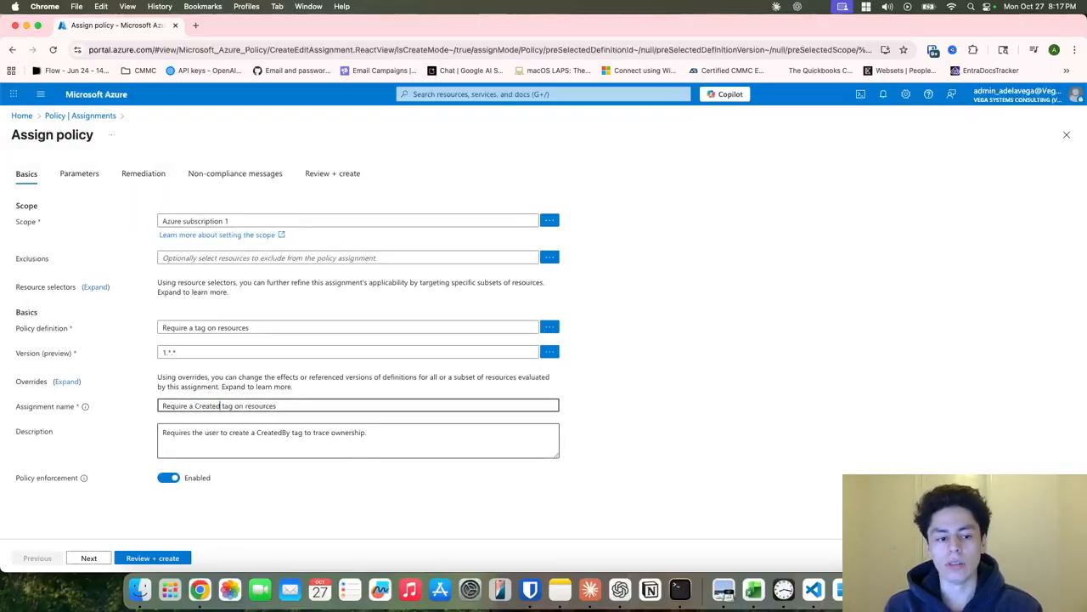
pyautogui.click(362, 448)
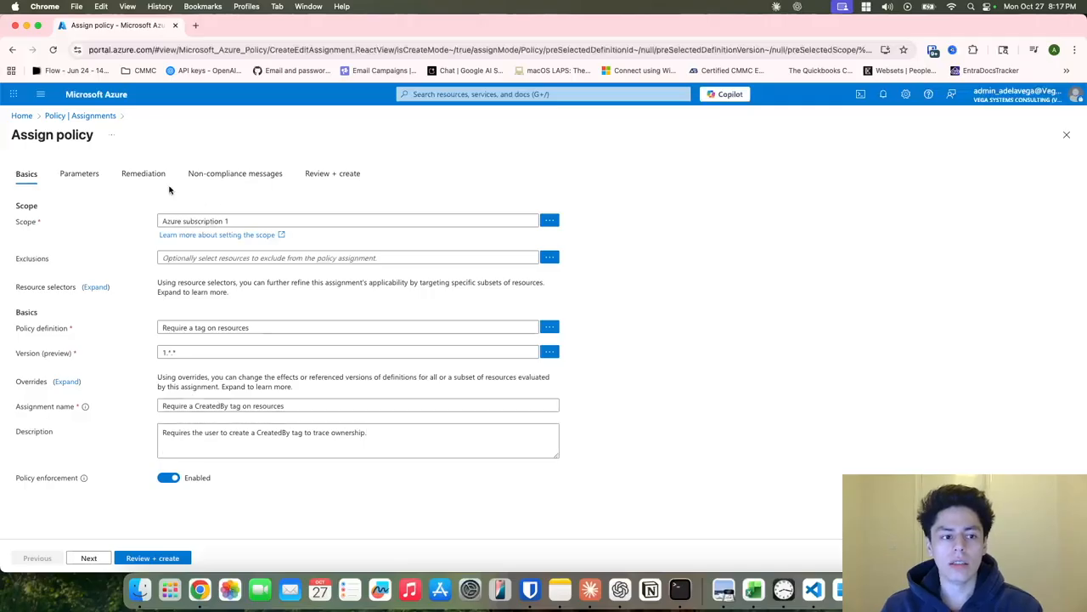
pyautogui.click(143, 173)
# Set the Tag Name parameter back to CreatedBy.
pyautogui.click(79, 174)
pyautogui.doubleClick(189, 244)
pyautogui.write('CreatedBy')
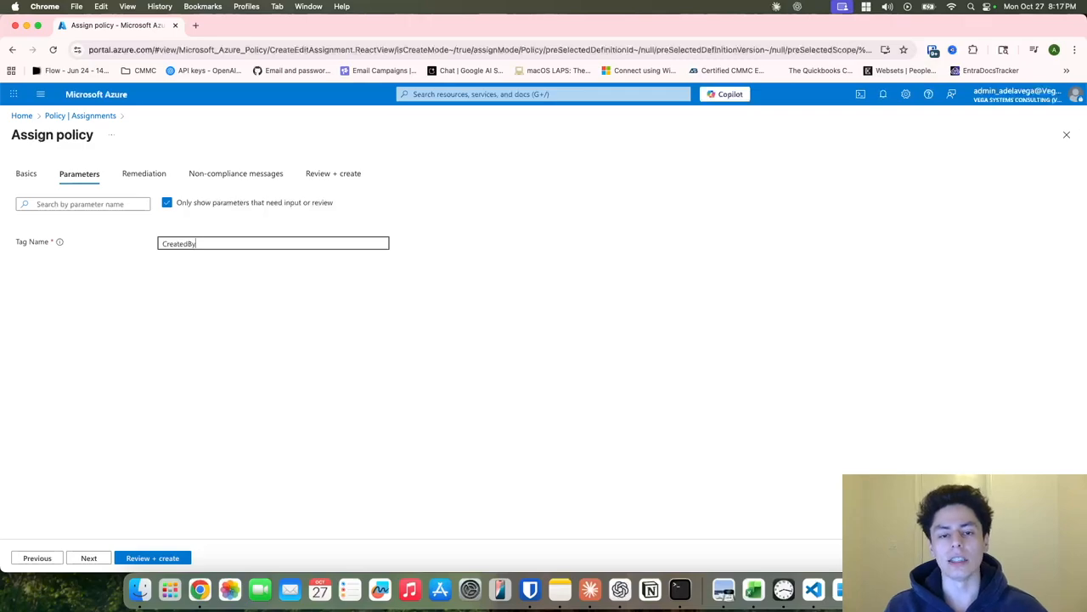
pyautogui.click(522, 332)
pyautogui.click(223, 246)
pyautogui.click(358, 332)
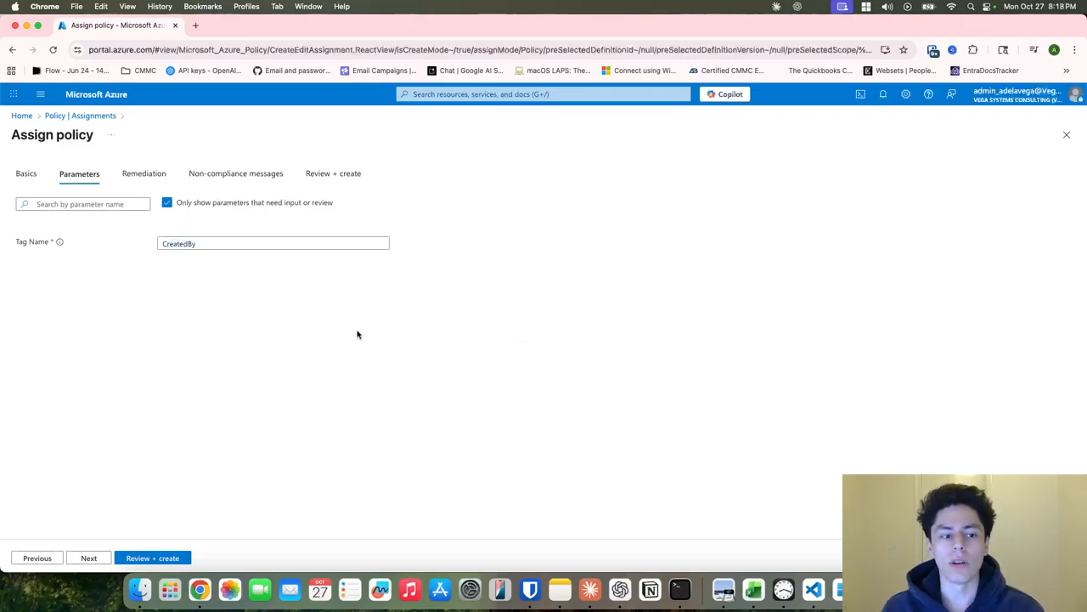
pyautogui.click(127, 170)
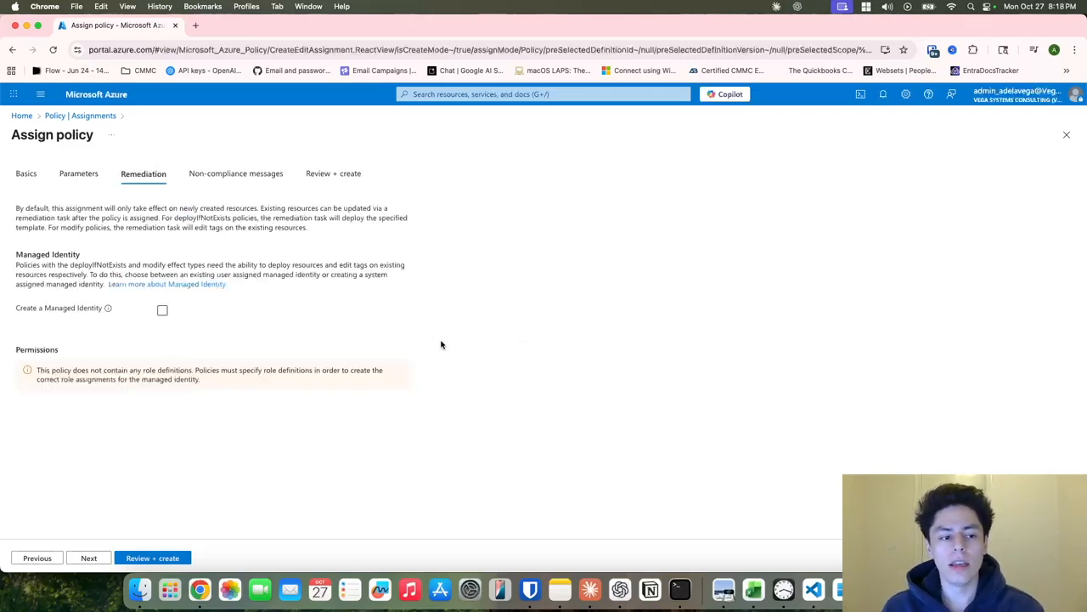
pyautogui.click(241, 179)
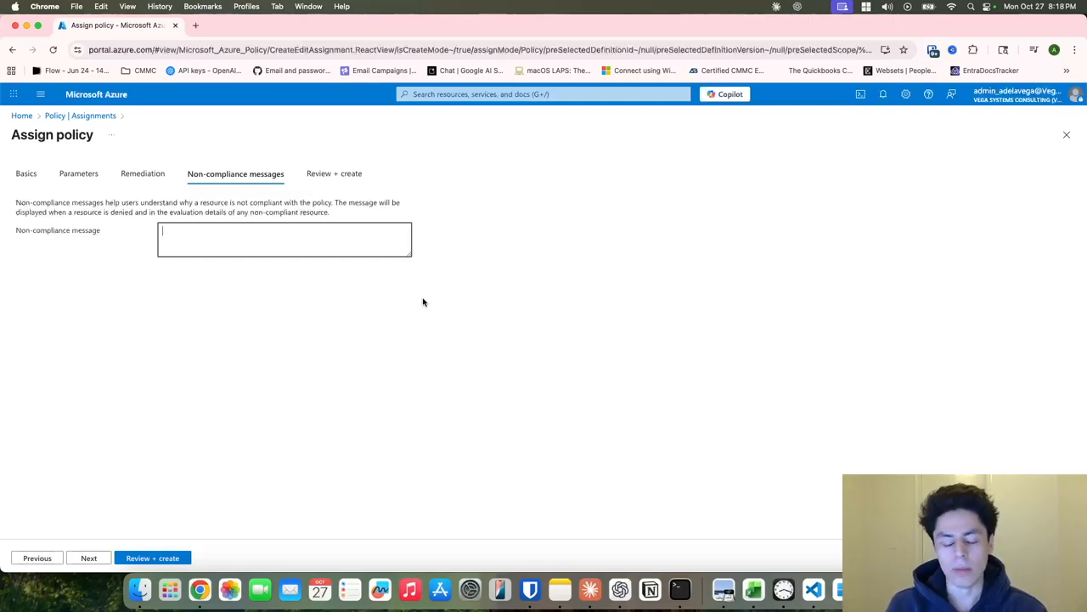
# Enter the message 'This resource a CreatedBy tag filled out with your name.' and proceed to review.
pyautogui.write('This')
pyautogui.press('BackSpace')
pyautogui.press('BackSpace')
pyautogui.press('BackSpace')
pyautogui.press('BackSpace')
pyautogui.write('T')
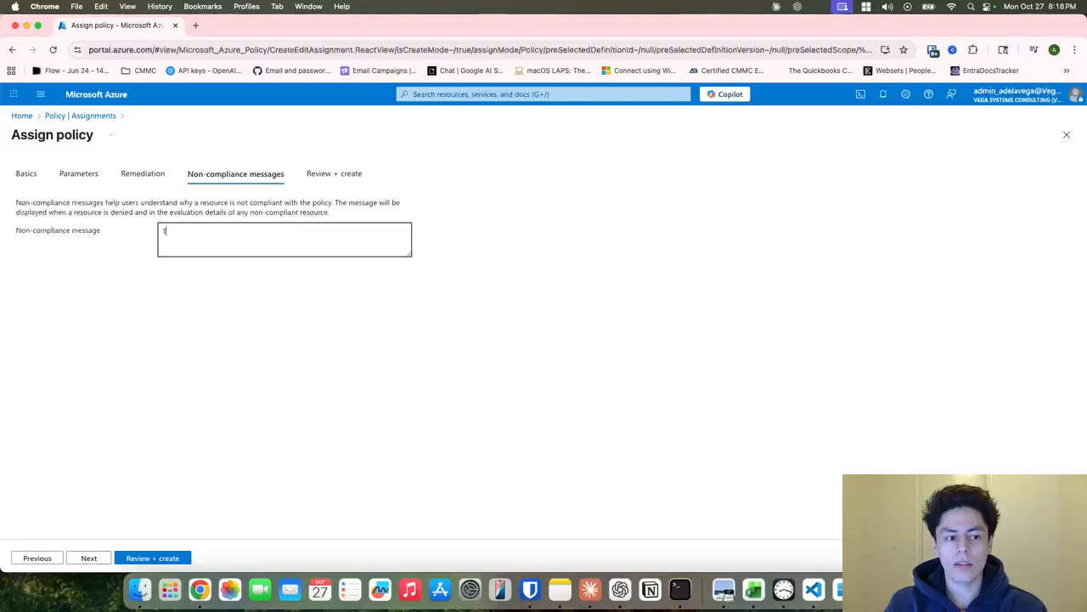
pyautogui.write('his tesource')
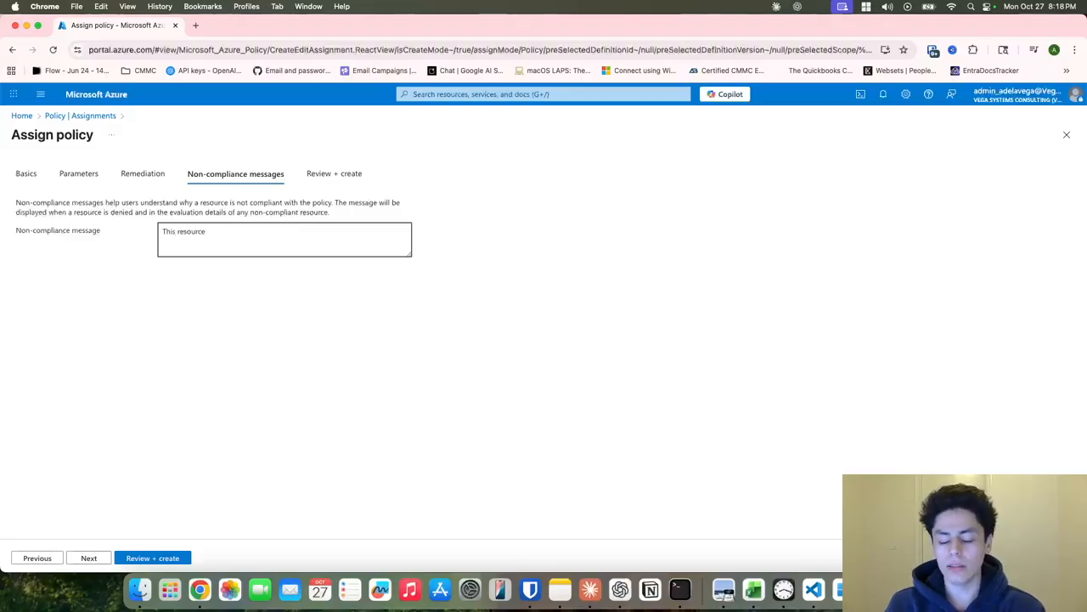
pyautogui.write('a CreatedBy Ta')
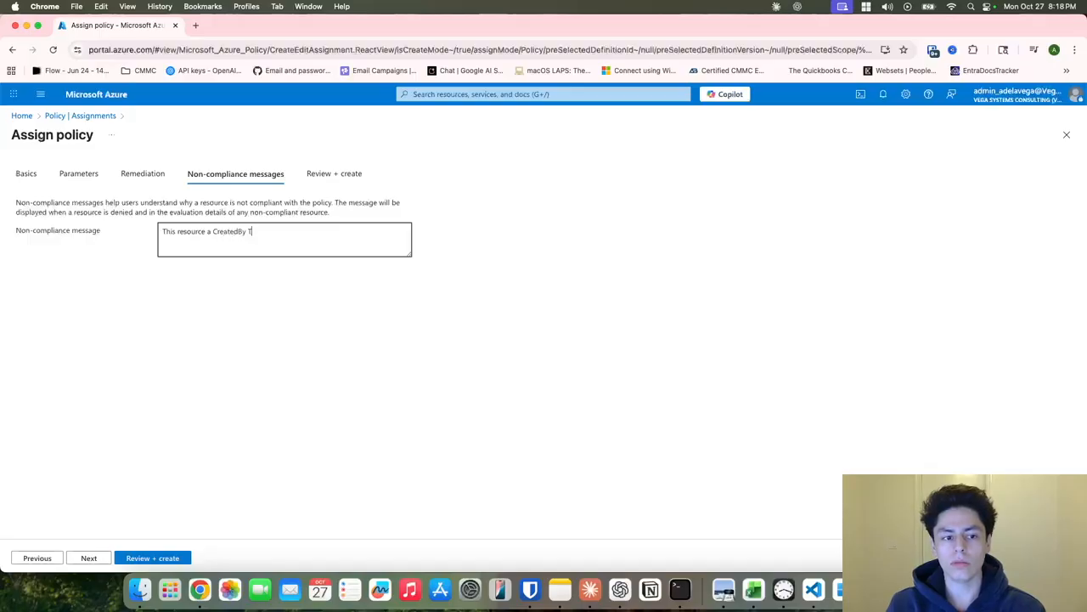
pyautogui.press('BackSpace')
pyautogui.press('BackSpace')
pyautogui.write('tag filled ou')
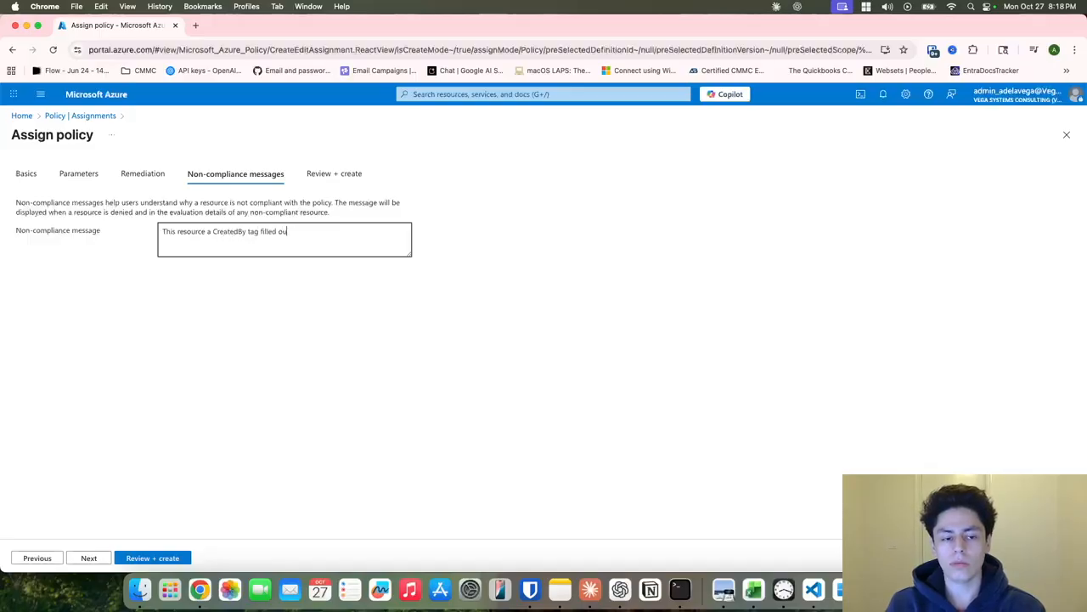
pyautogui.write('t with your name.')
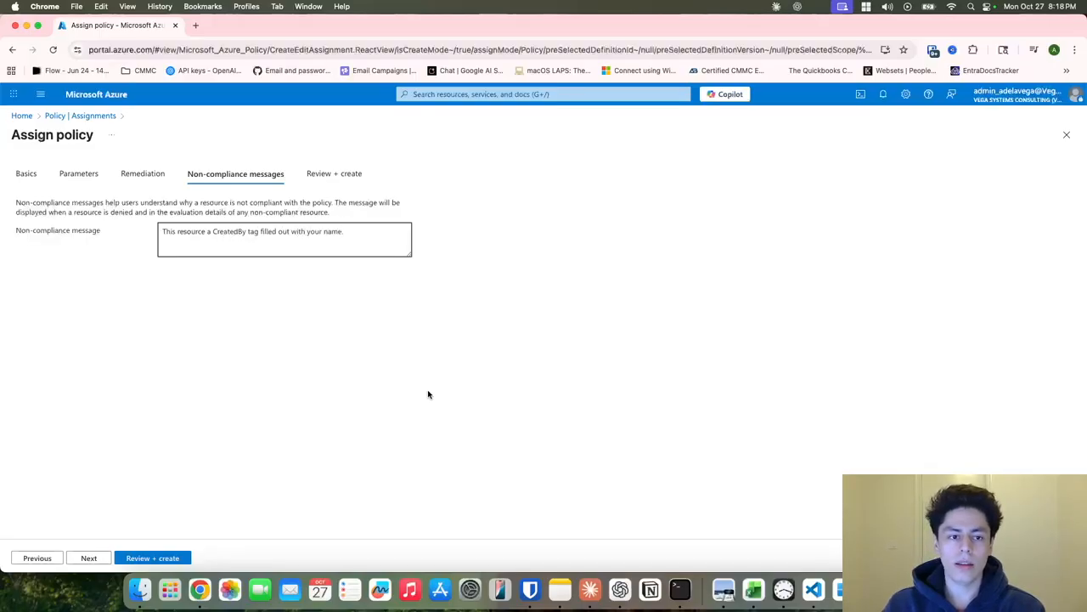
pyautogui.click(89, 558)
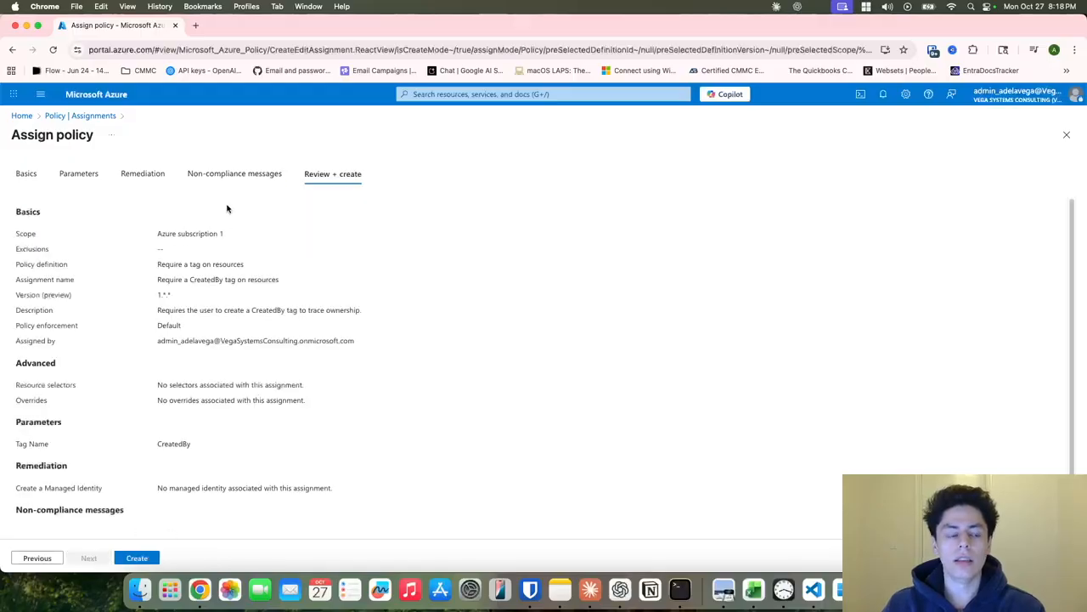
# Create the 'Require a CreatedBy tag on resources' policy assignment.
pyautogui.click(150, 558)
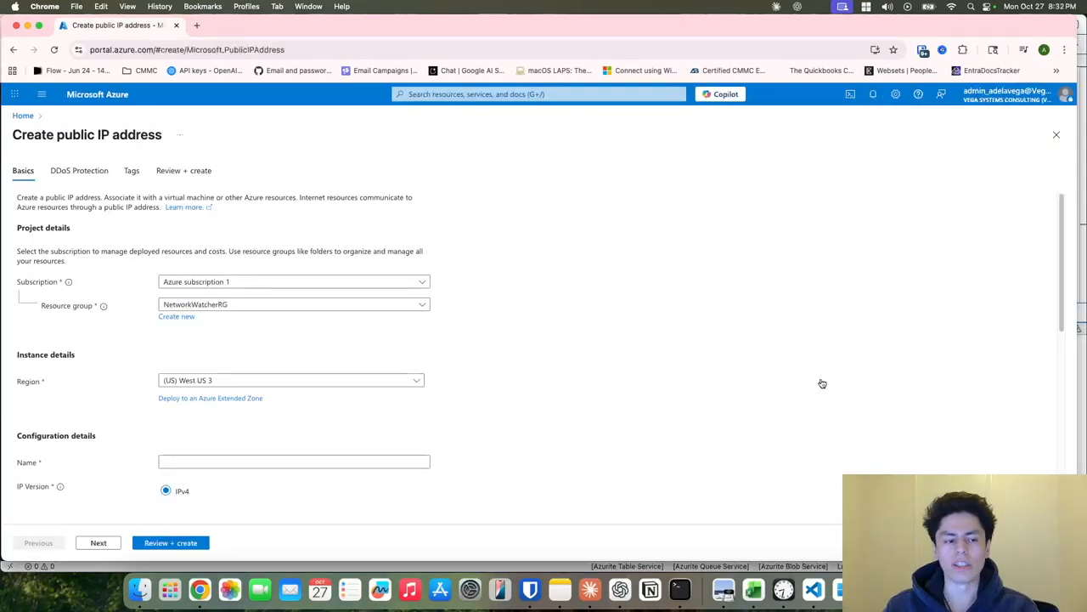
# Place the public IP in resource group test-rg and name it test-ip.
pyautogui.scroll(-2, 224, 454)
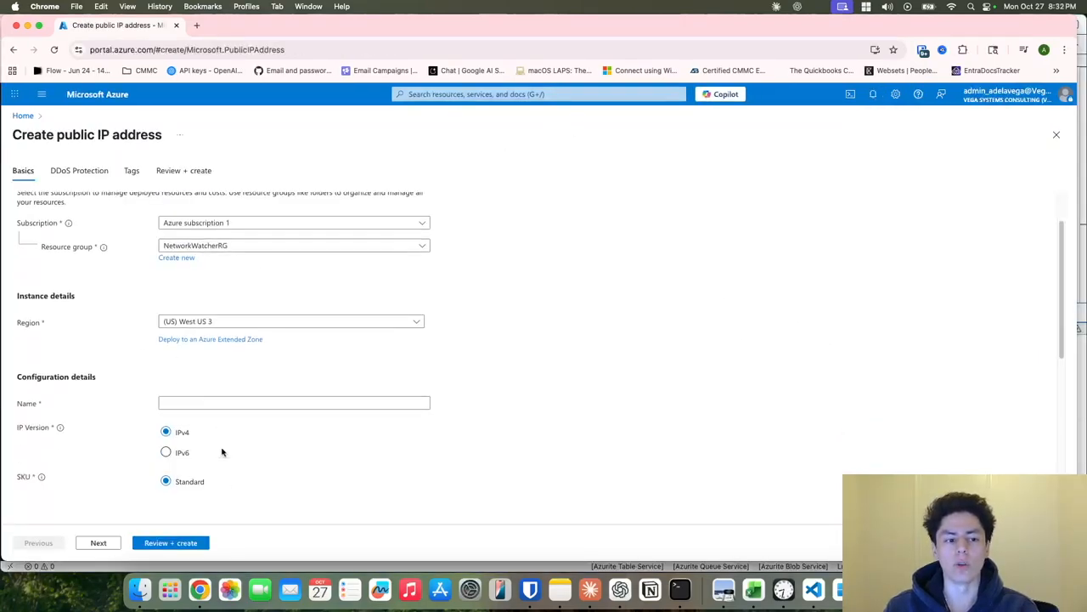
pyautogui.click(270, 247)
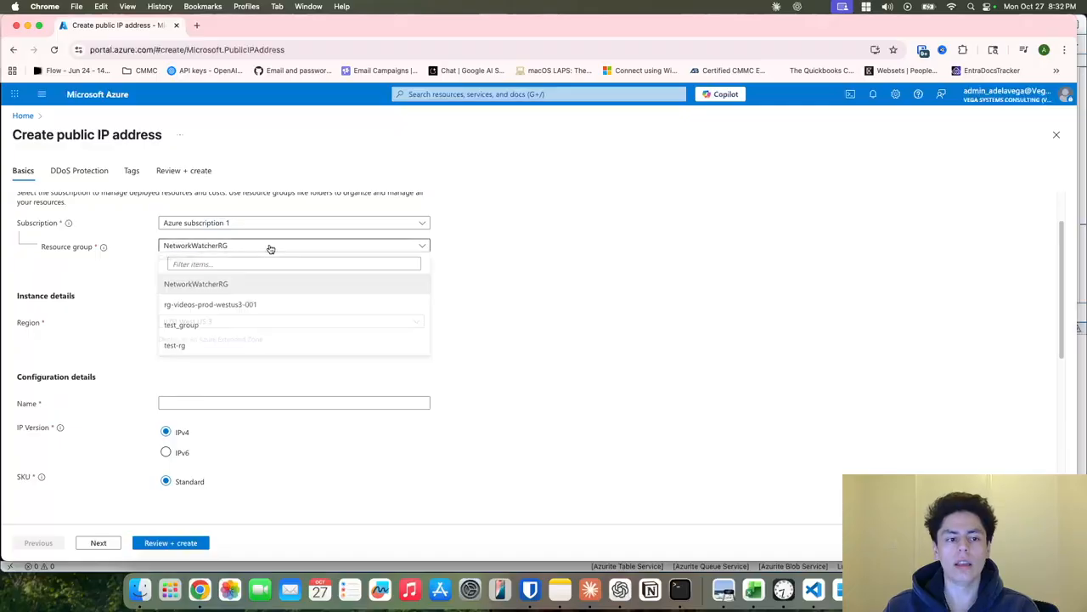
pyautogui.click(209, 347)
pyautogui.click(253, 402)
pyautogui.write('test-ip')
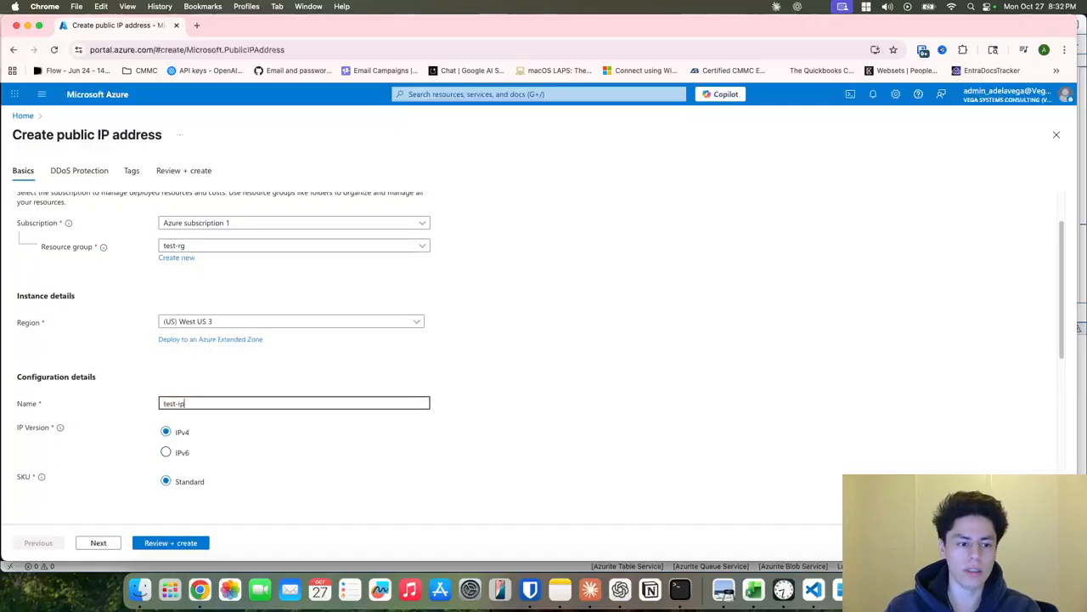
# Skip DDoS protection and tags, leaving the IP untagged, and proceed to Review + create.
pyautogui.scroll(-3, 279, 447)
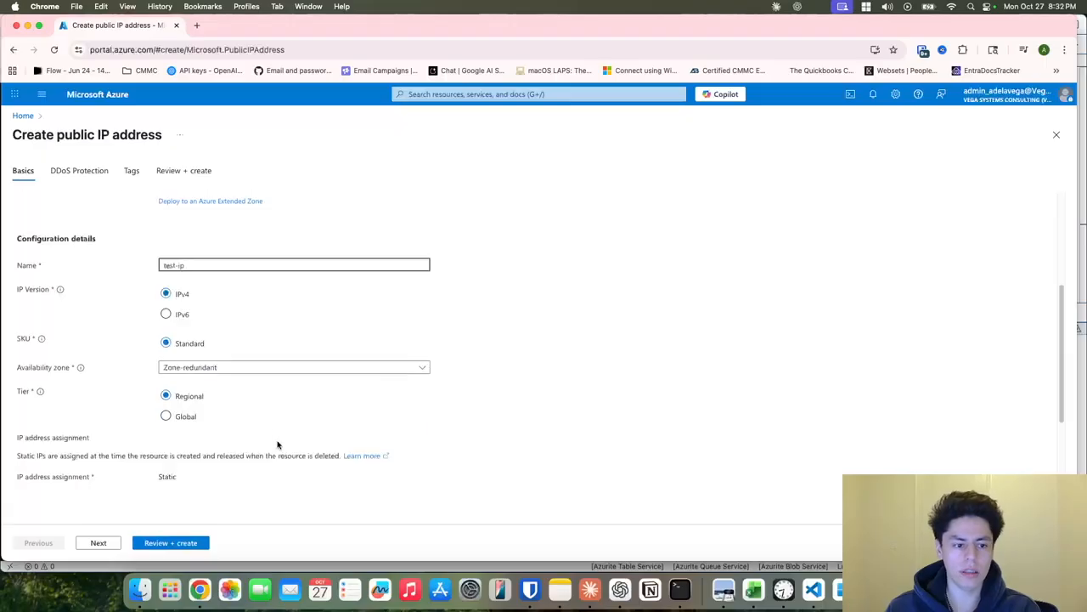
pyautogui.scroll(-3, 255, 478)
pyautogui.click(208, 436)
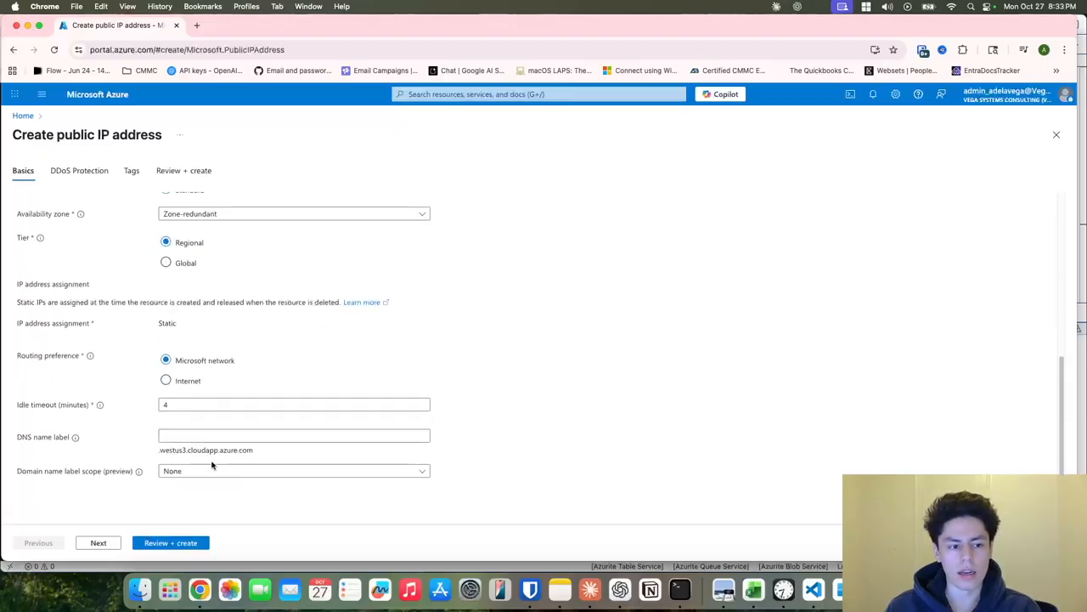
pyautogui.click(100, 542)
pyautogui.click(105, 544)
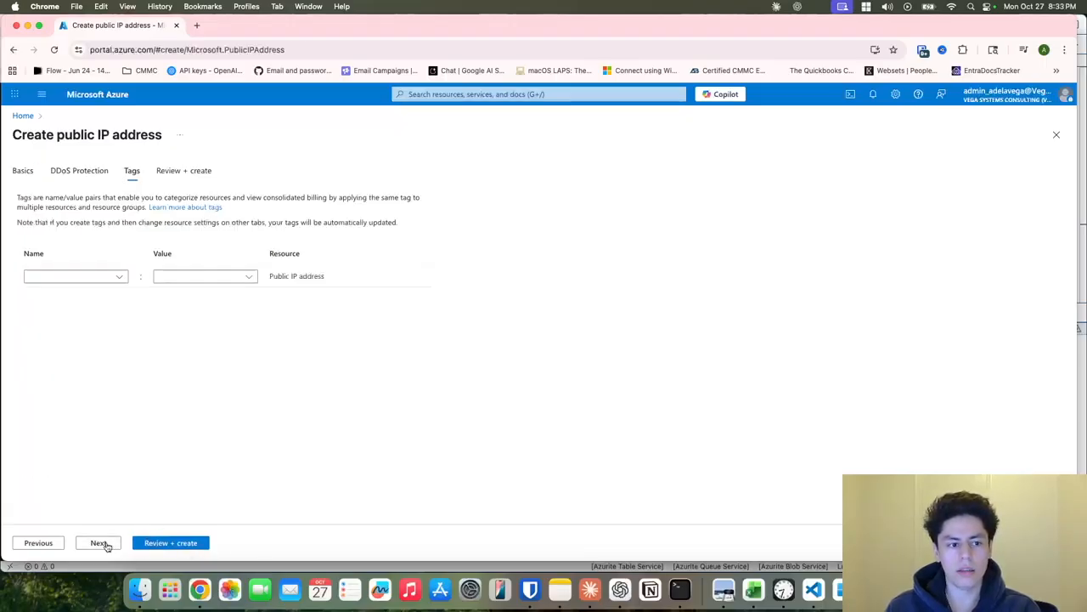
pyautogui.click(105, 543)
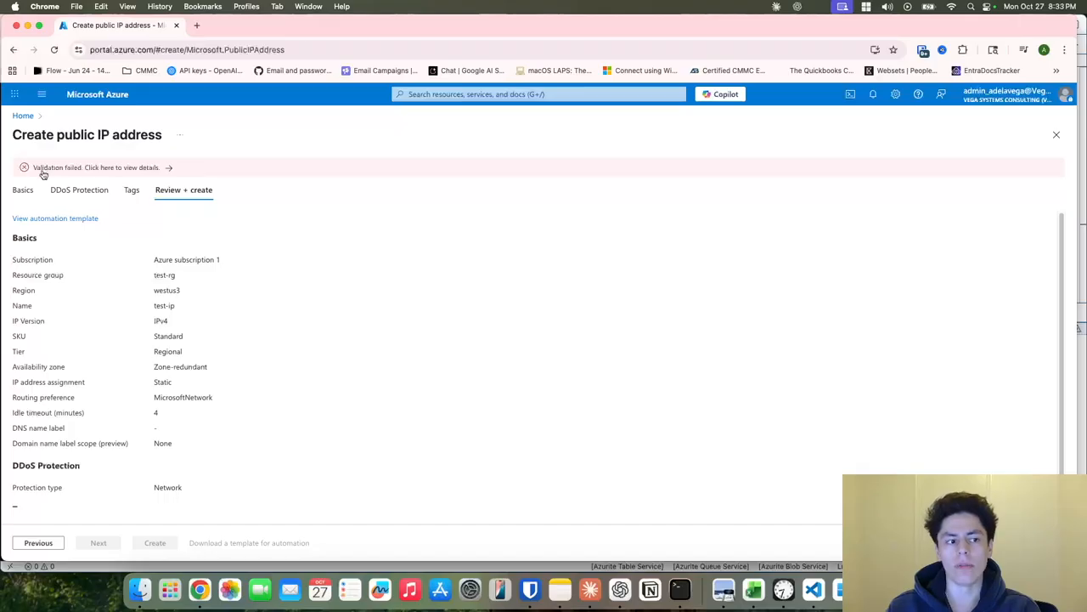
# Inspect the raw validation error showing the policy requires a CreatedBy tag.
pyautogui.click(165, 171)
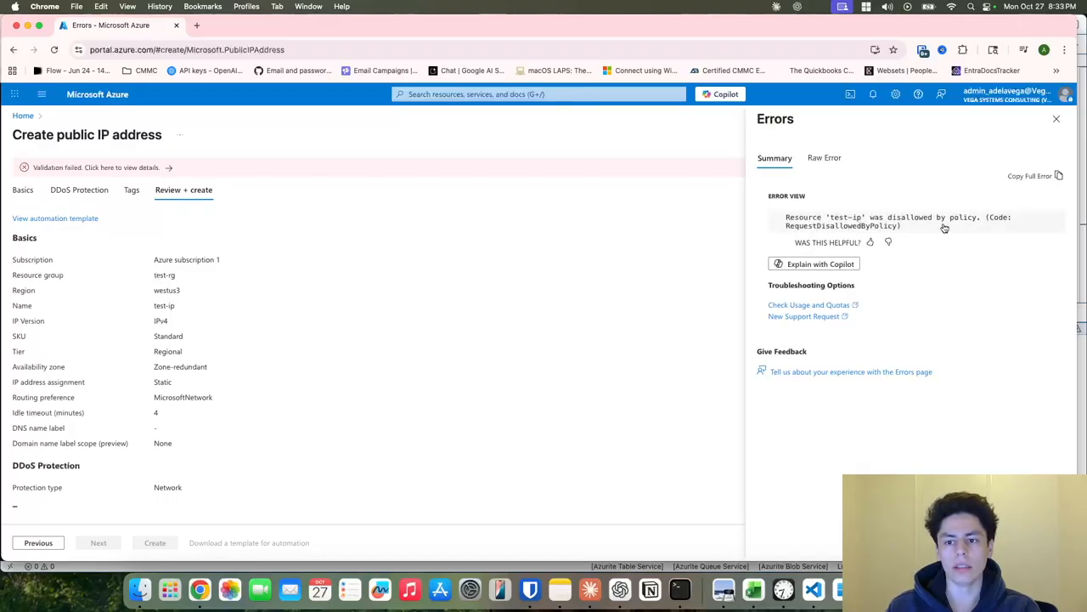
pyautogui.click(813, 162)
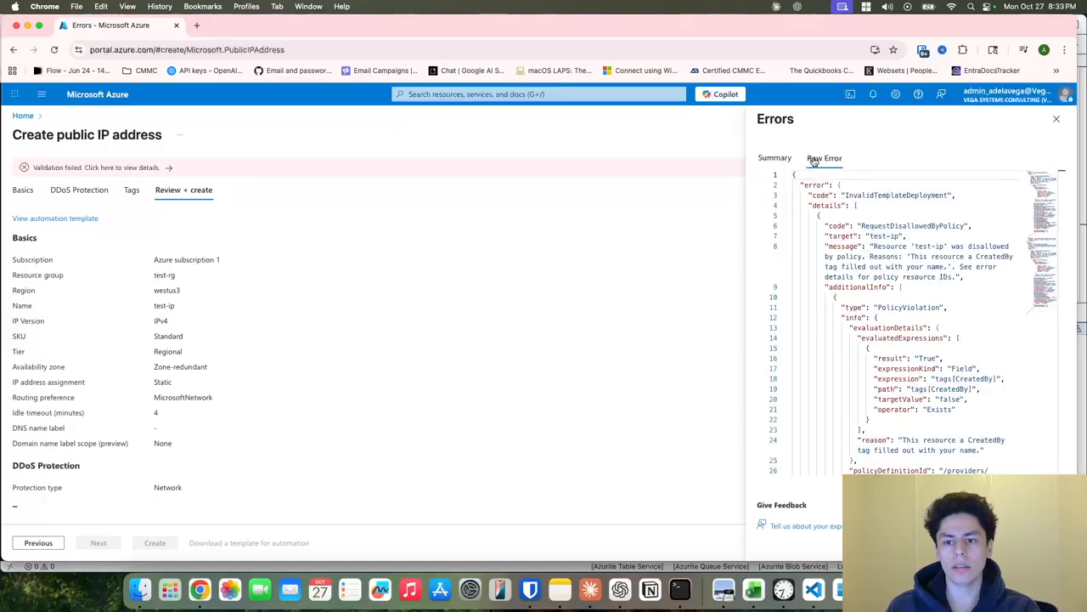
pyautogui.doubleClick(892, 248)
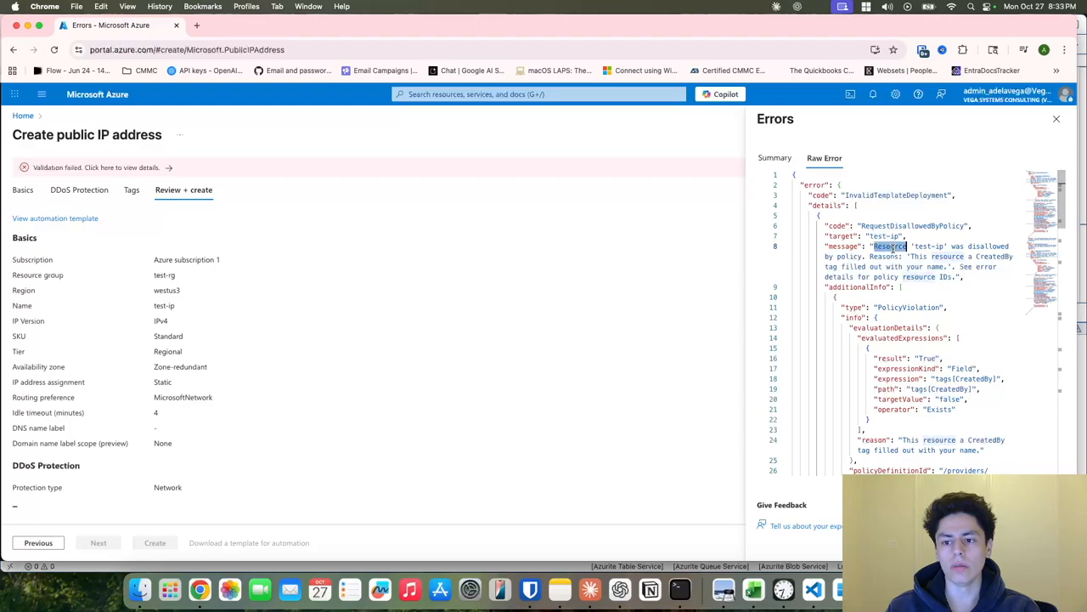
pyautogui.moveTo(910, 257); pyautogui.dragTo(951, 266)
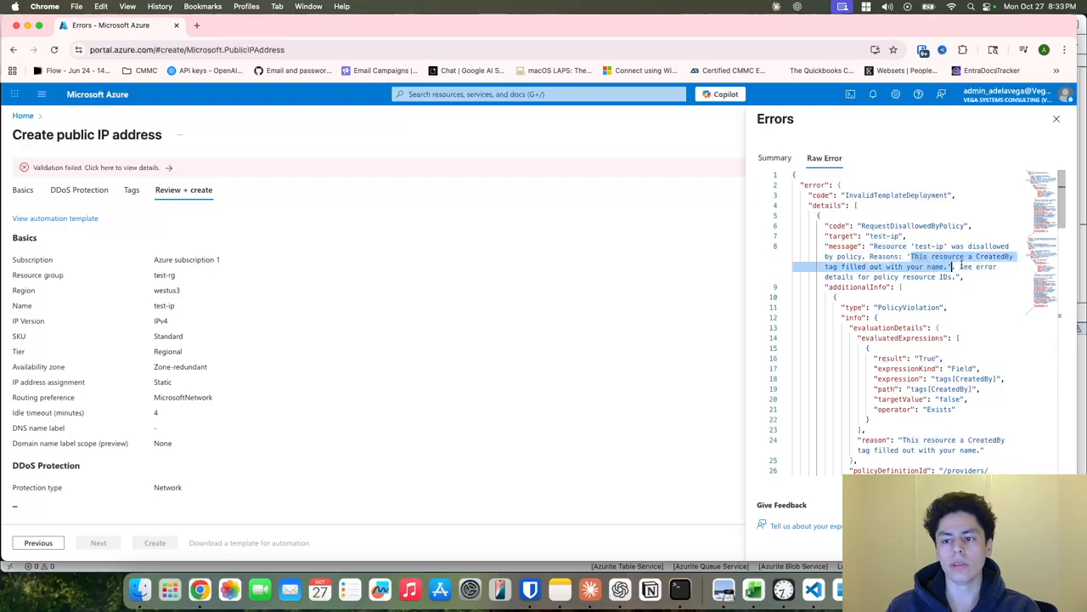
pyautogui.doubleClick(985, 257)
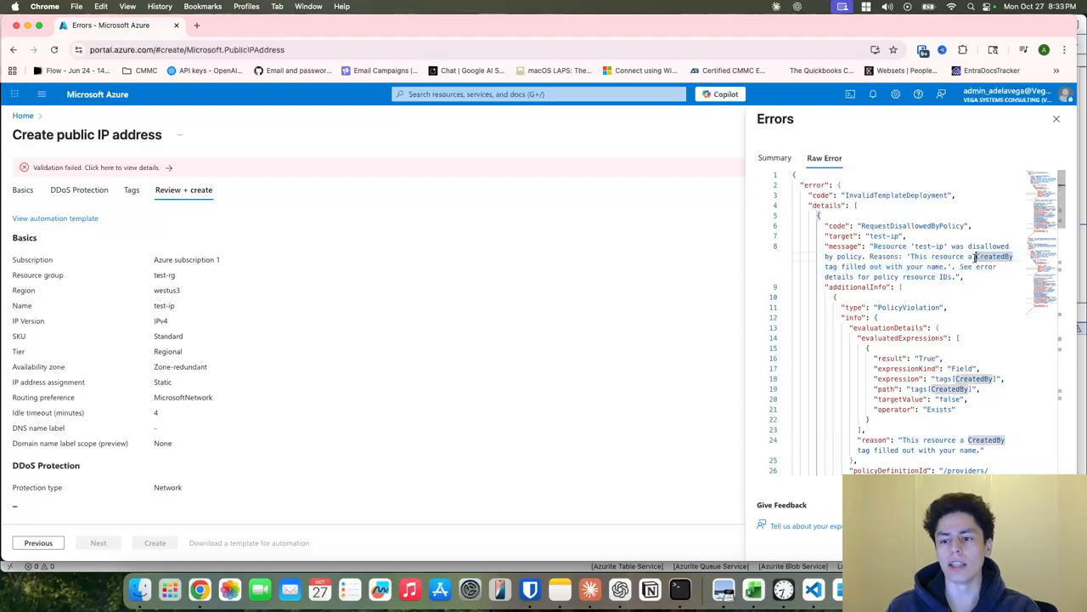
pyautogui.doubleClick(888, 277)
pyautogui.moveTo(918, 266); pyautogui.dragTo(960, 257)
pyautogui.click(895, 277)
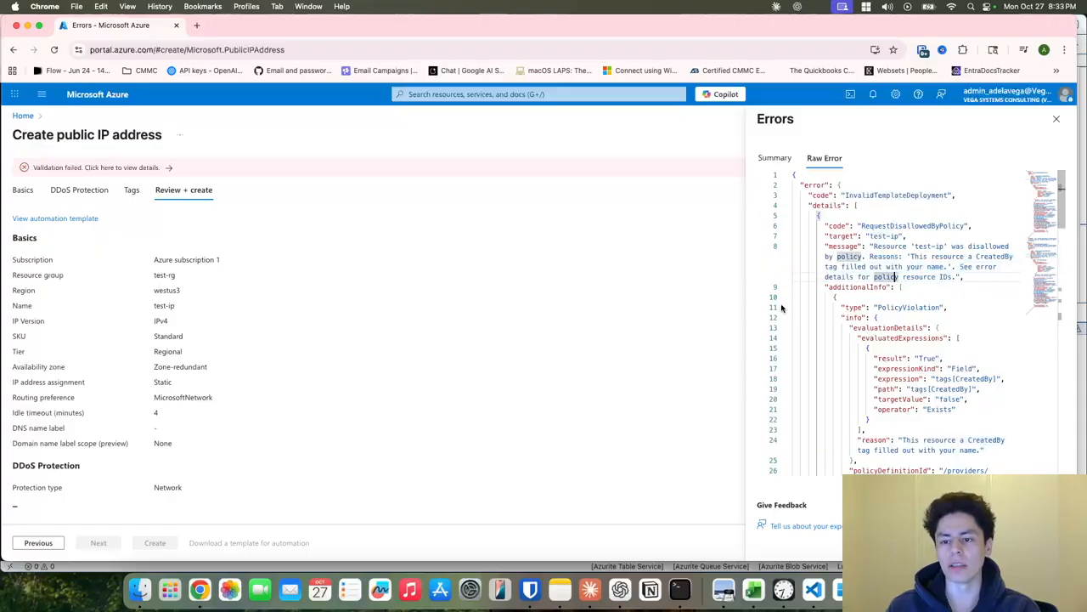
# Return to the Tags step and enter CreatedBy as the tag name.
pyautogui.click(138, 193)
pyautogui.click(72, 276)
pyautogui.write('CreatedBy')
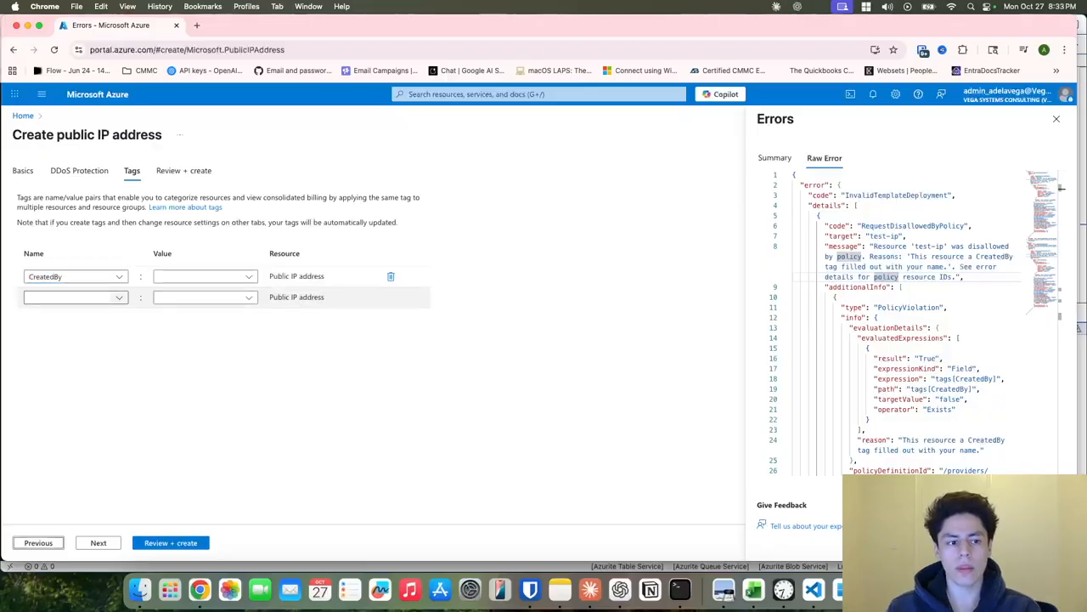
# Set the CreatedBy tag value to the user's e-mail address, pass validation, and return home.
pyautogui.click(200, 277)
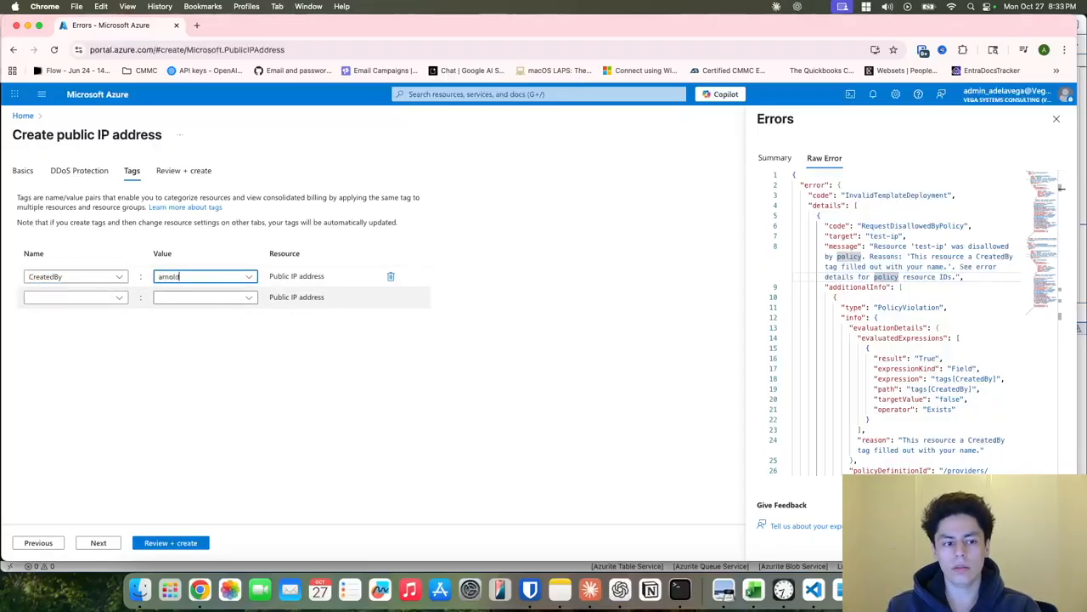
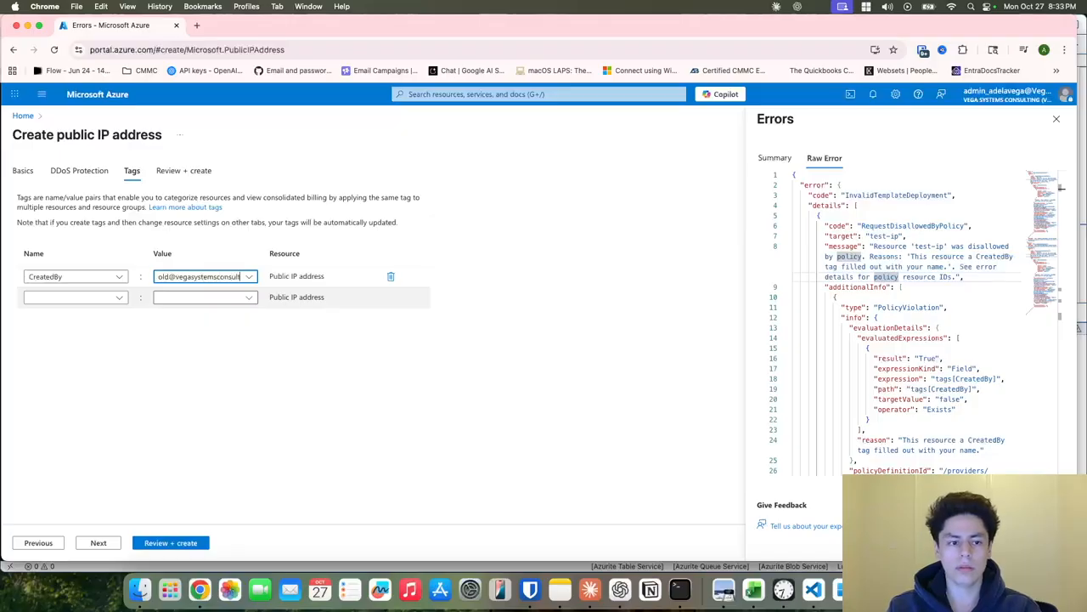
pyautogui.click(306, 418)
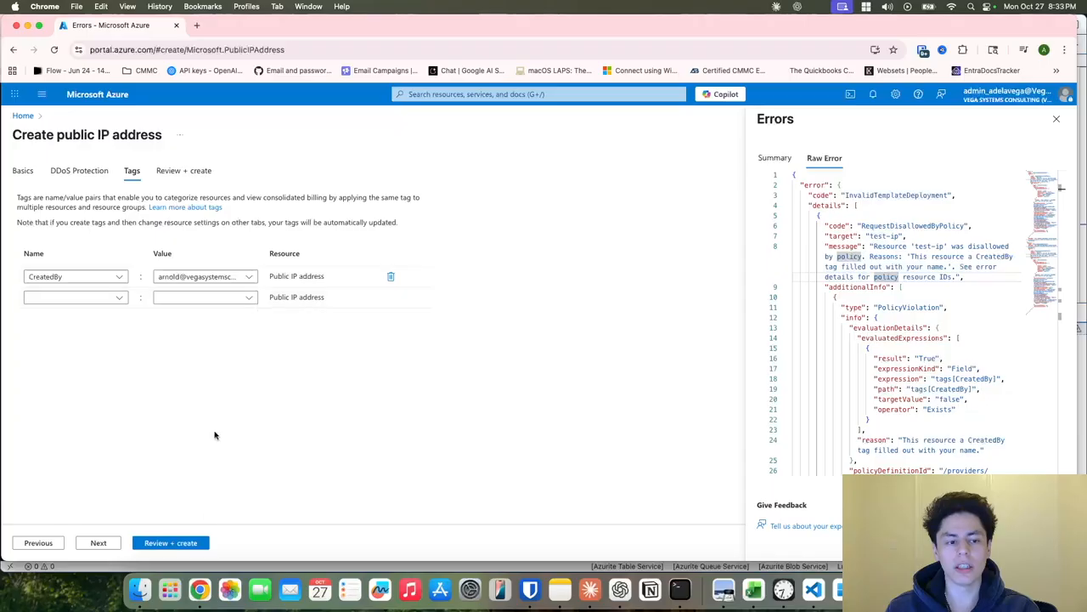
pyautogui.click(168, 545)
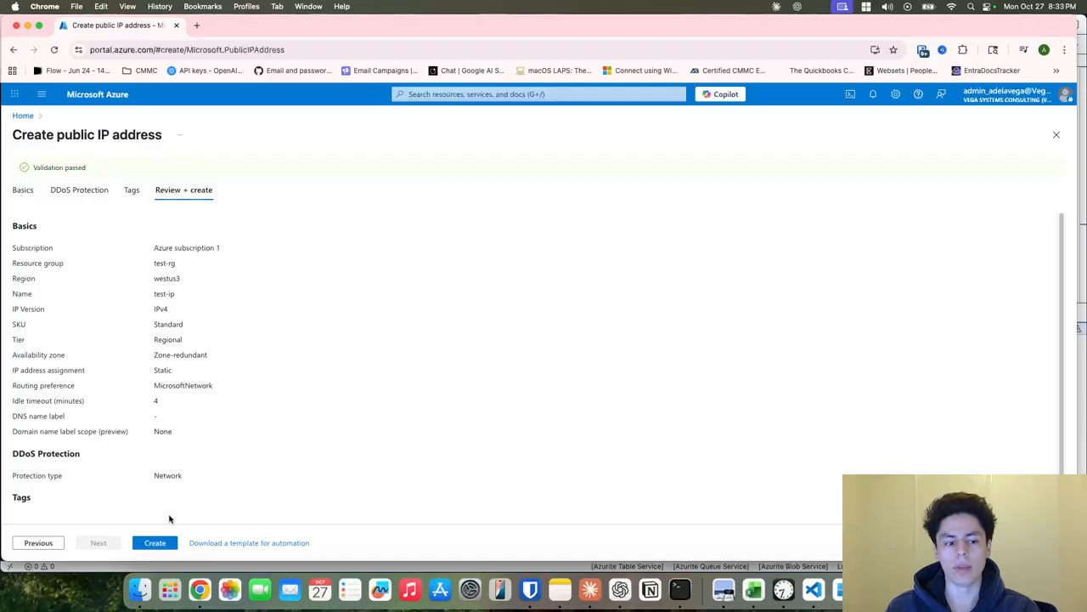
pyautogui.click(123, 99)
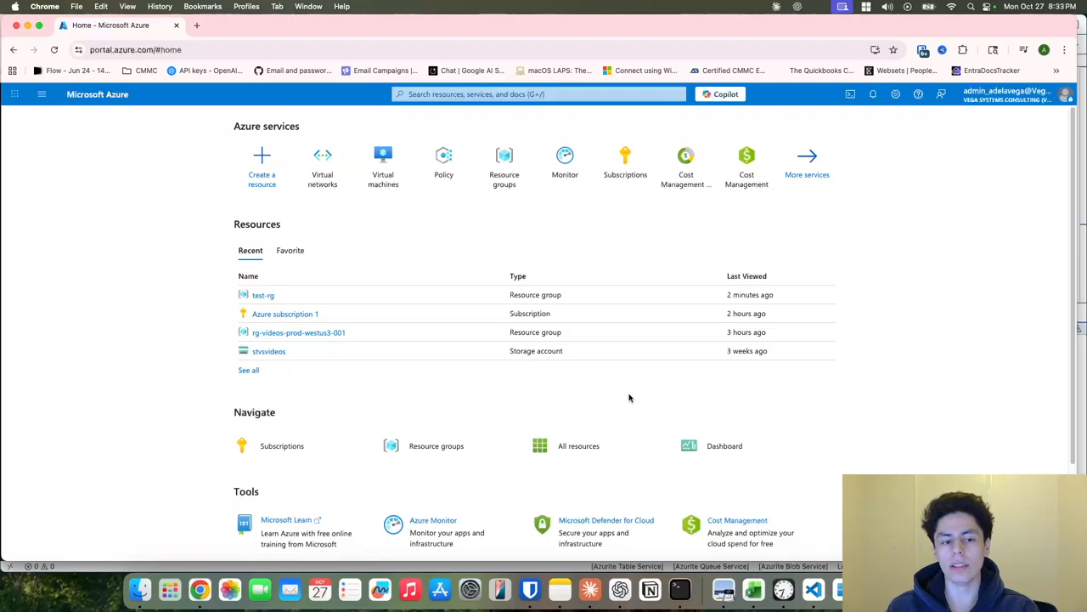
# Open Azure Policy from the Home page and view its Assignments list.
pyautogui.scroll(-3, 561, 344)
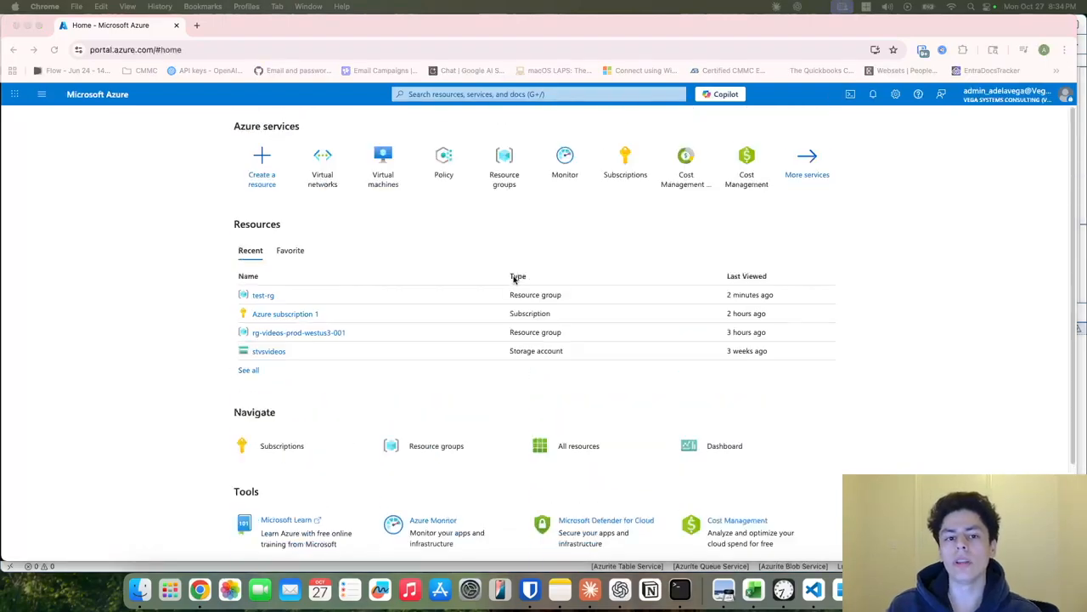
pyautogui.click(445, 175)
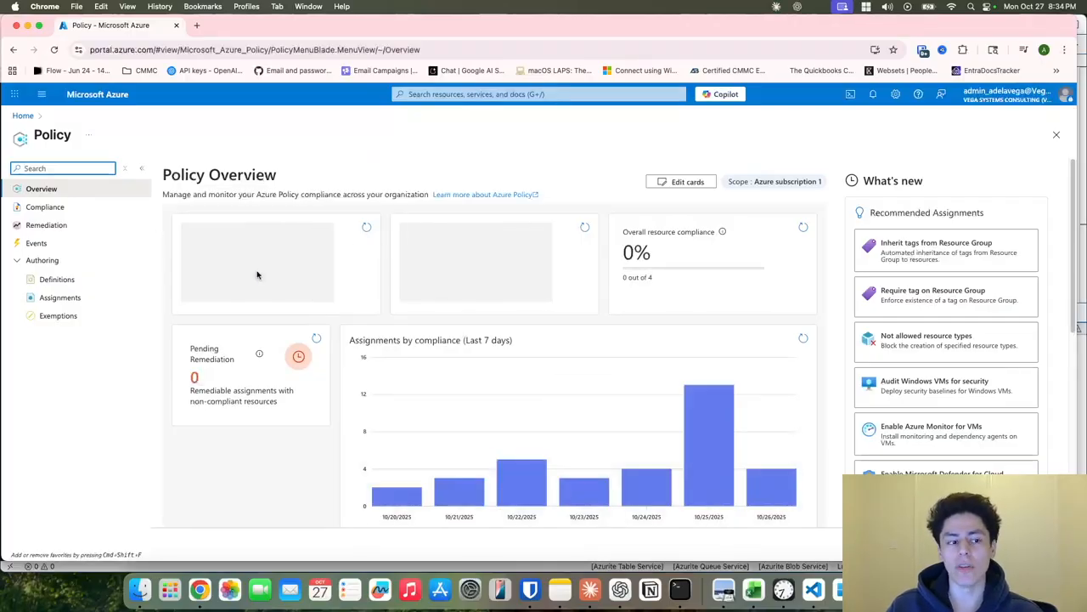
pyautogui.click(76, 298)
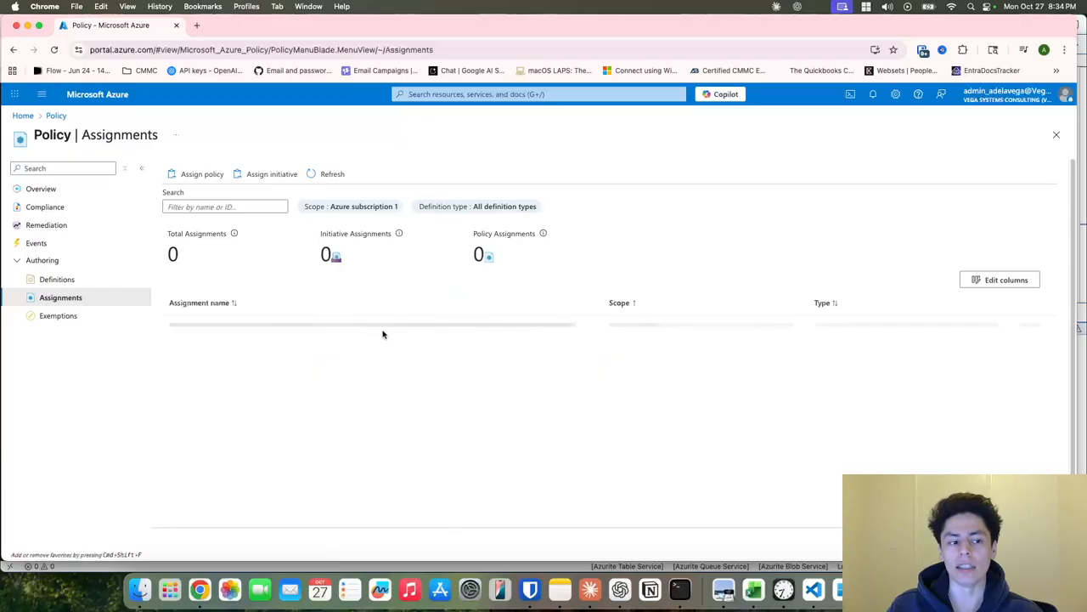